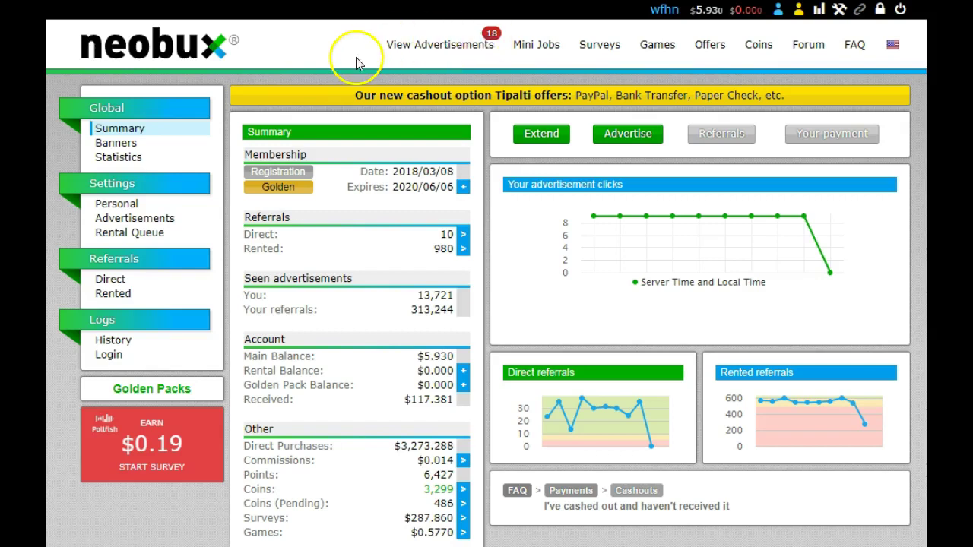
Step: Open the list of viewable advertisements and look over its Fixed Advertisements and Mini Exposure sections
mouse_move(435, 54)
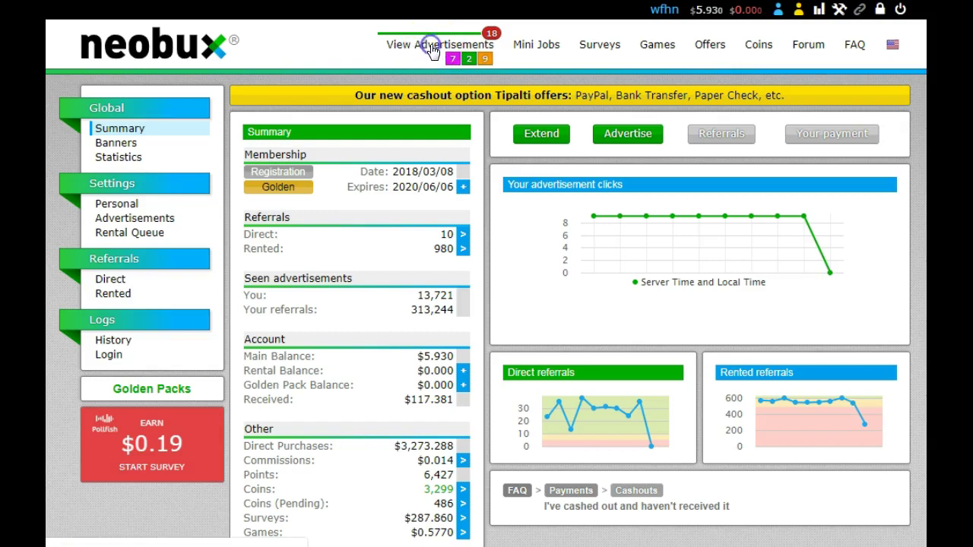
left_click(433, 46)
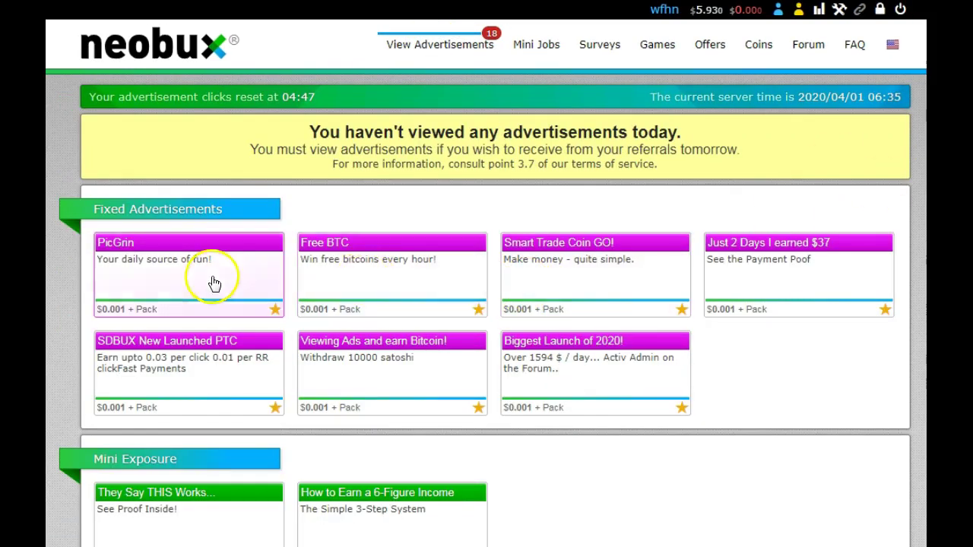
scroll(487, 304, "down", 5)
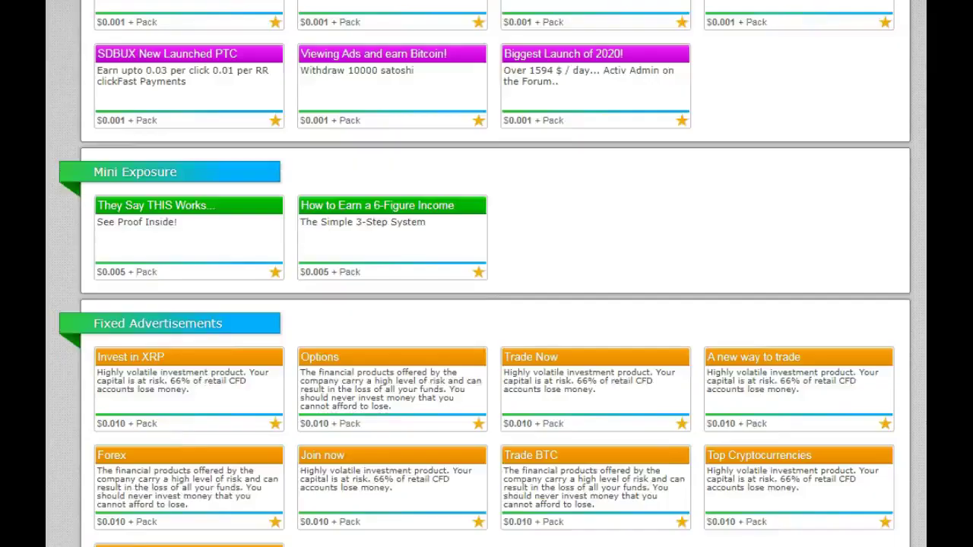
scroll(487, 304, "up", 2)
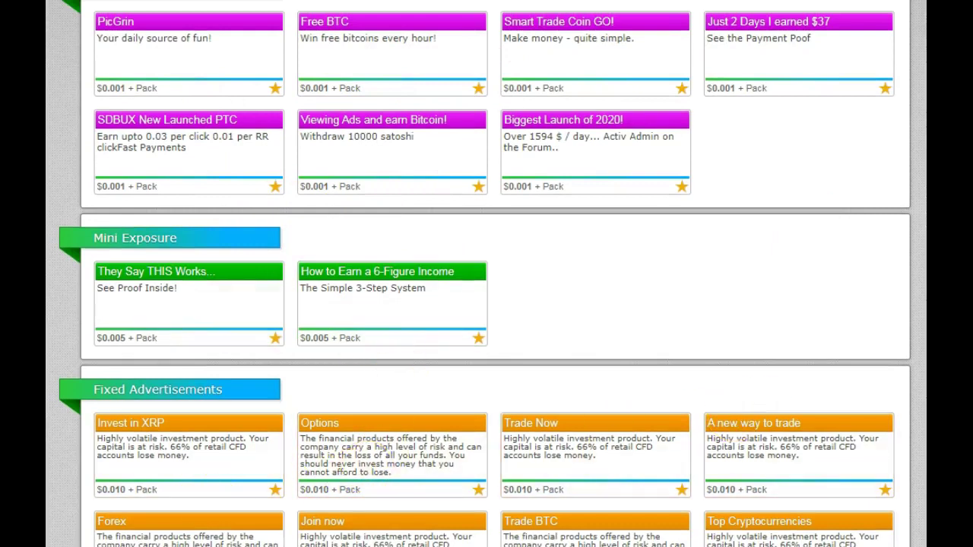
scroll(441, 354, "down", 3)
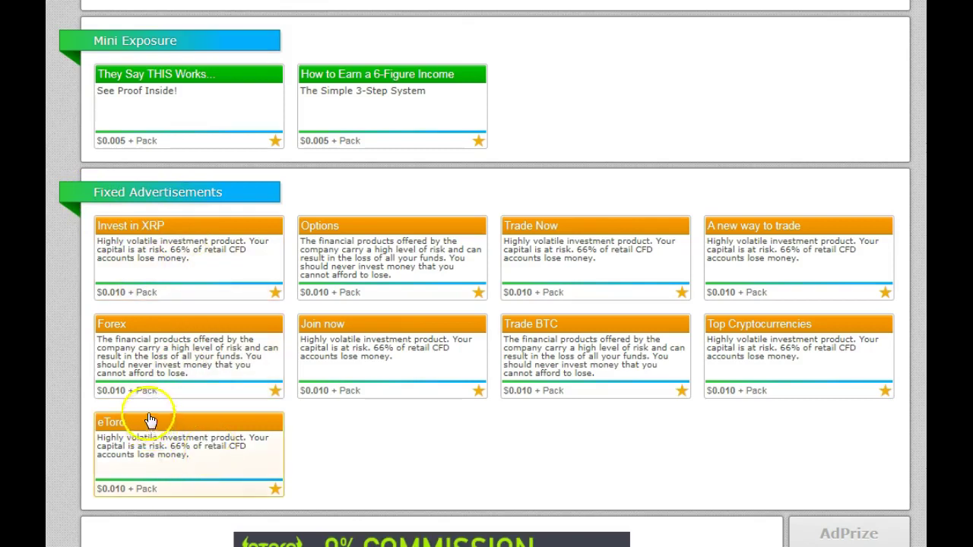
Step: View the "Invest in XRP" fixed advertisement until it is validated, and close it
mouse_move(100, 303)
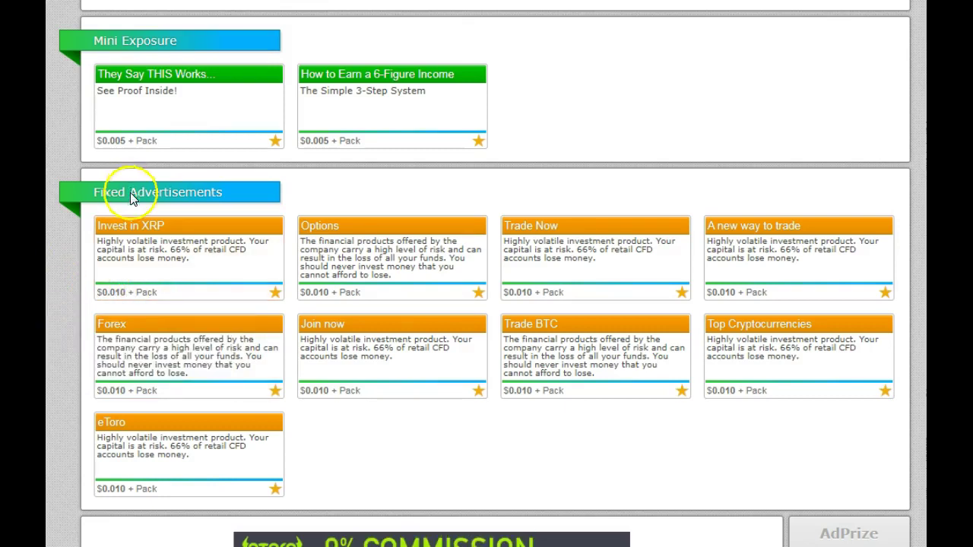
left_click(125, 232)
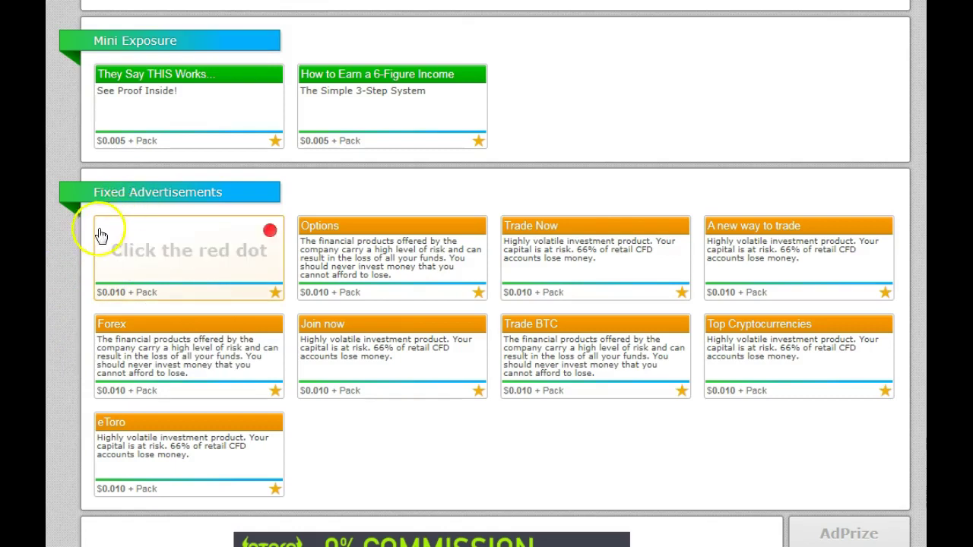
left_click(270, 232)
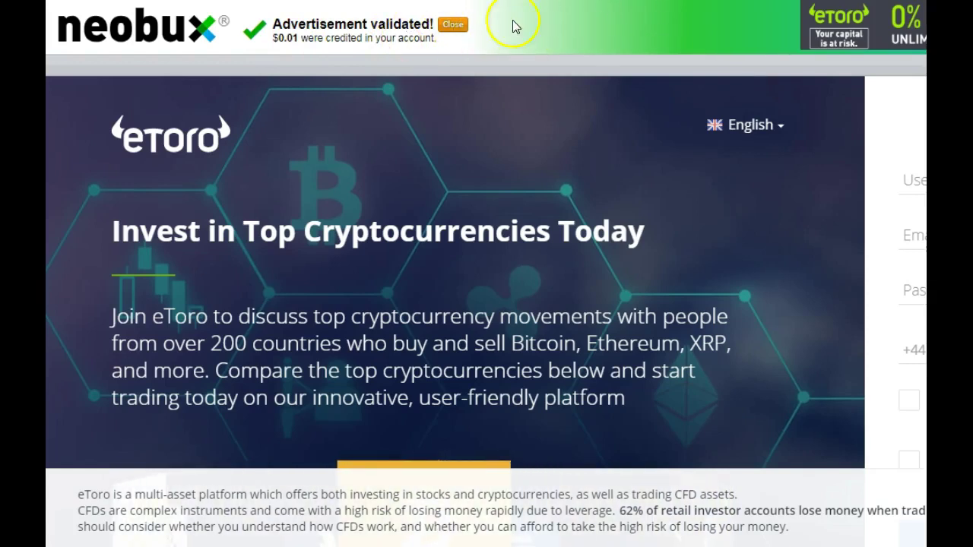
left_click(454, 24)
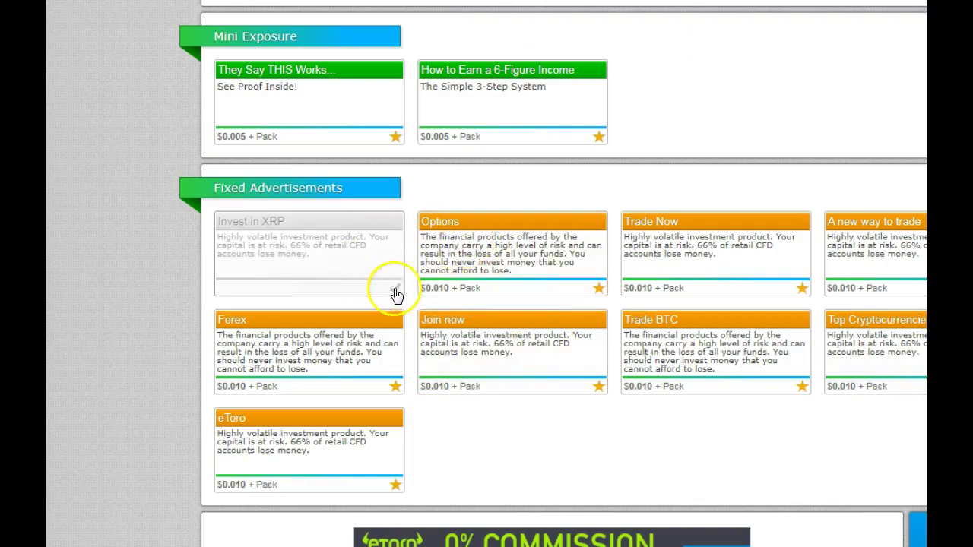
Step: Examine the viewed mark on the "Invest in XRP" ad and compare the per-click rewards across the advertisement sections
mouse_move(397, 292)
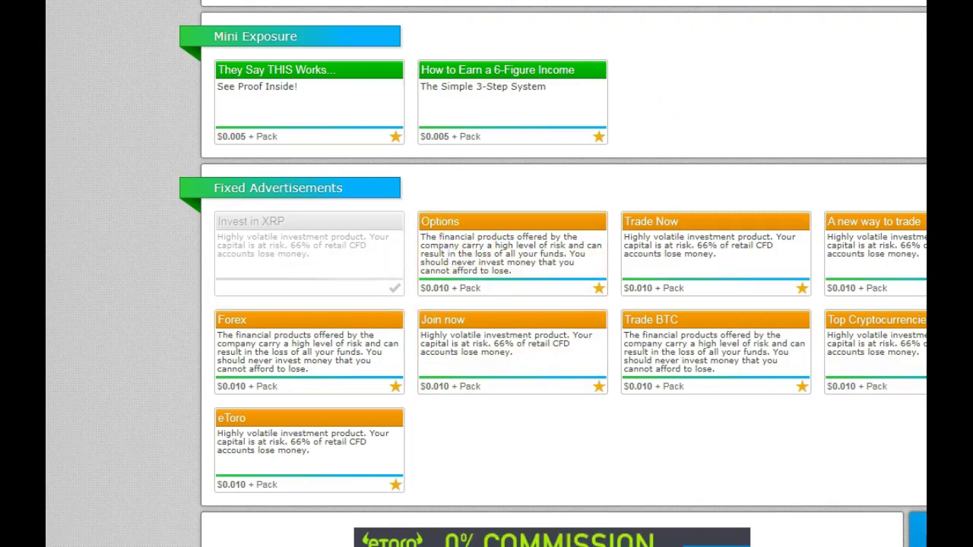
scroll(554, 276, "down", 1)
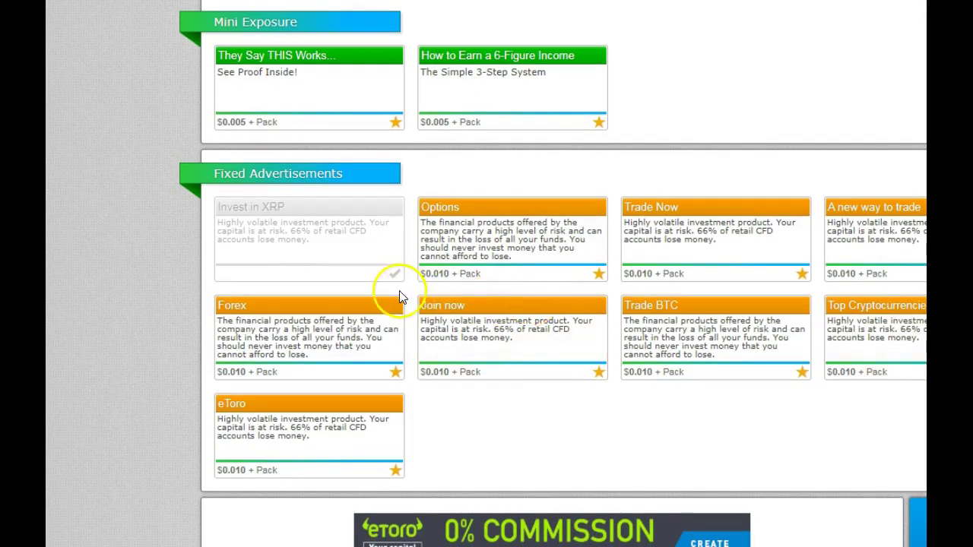
mouse_move(424, 282)
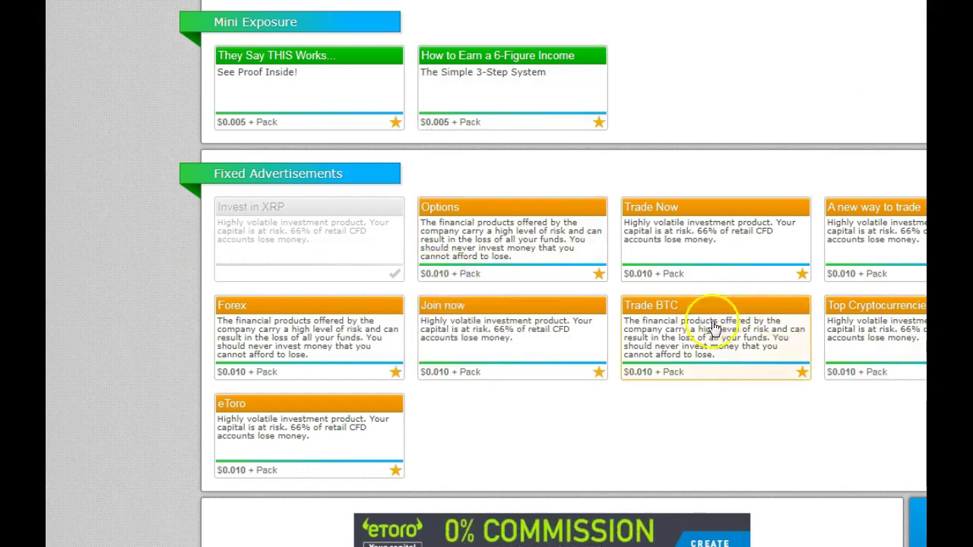
scroll(554, 274, "up", 4)
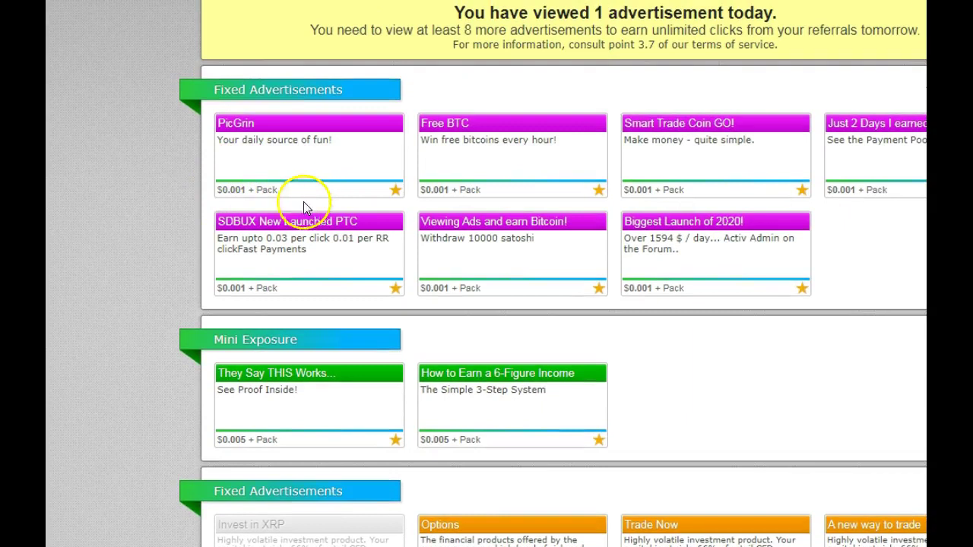
mouse_move(221, 193)
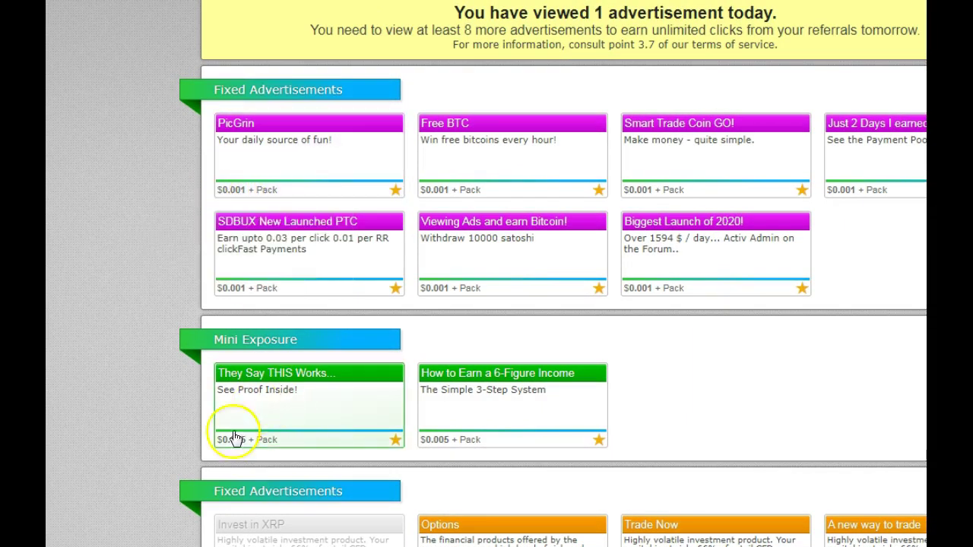
mouse_move(226, 444)
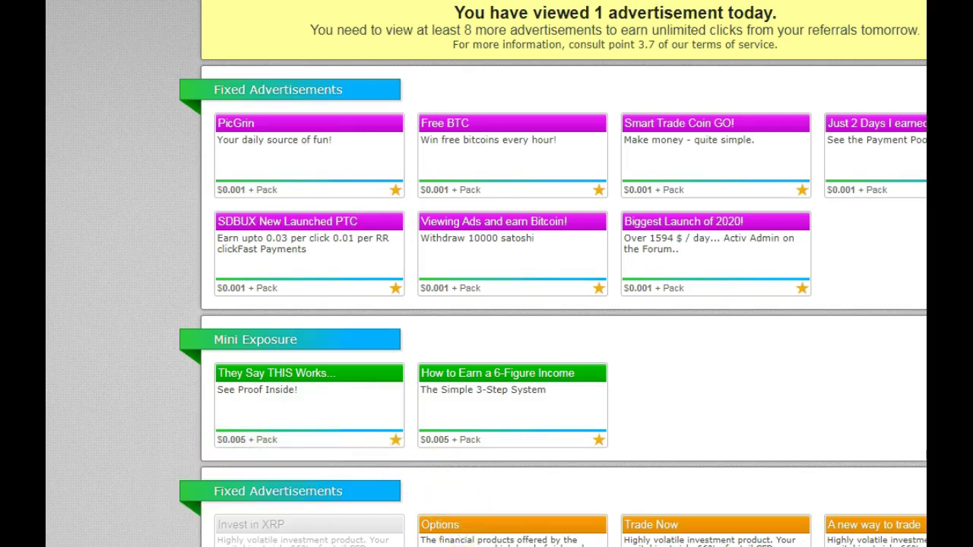
scroll(591, 323, "down", 4)
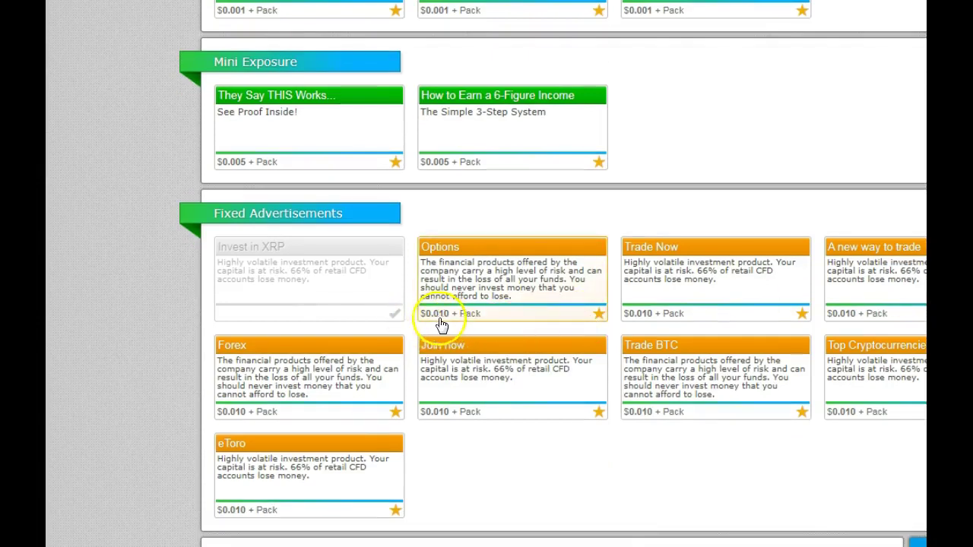
mouse_move(459, 325)
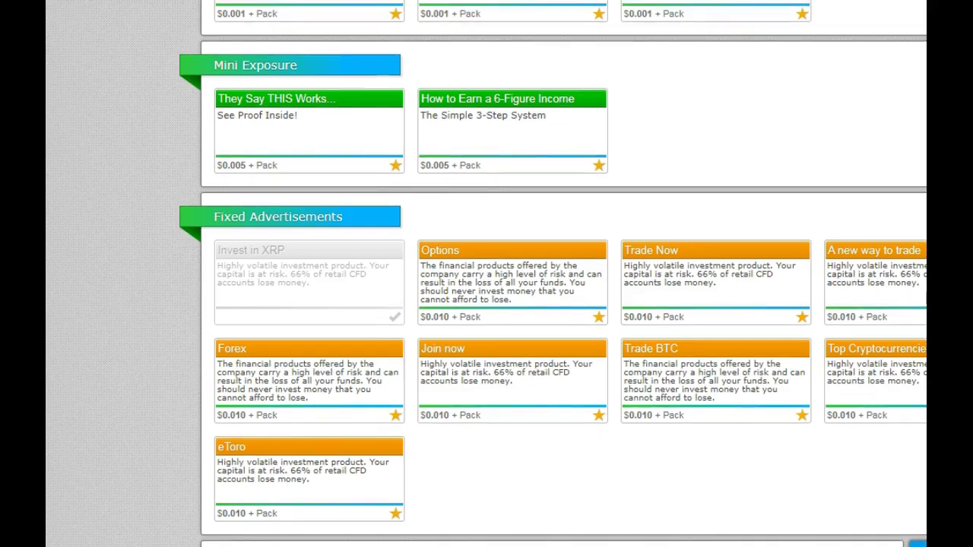
Step: Return to the account summary and review its membership, referral and balance figures
scroll(487, 304, "up", 5)
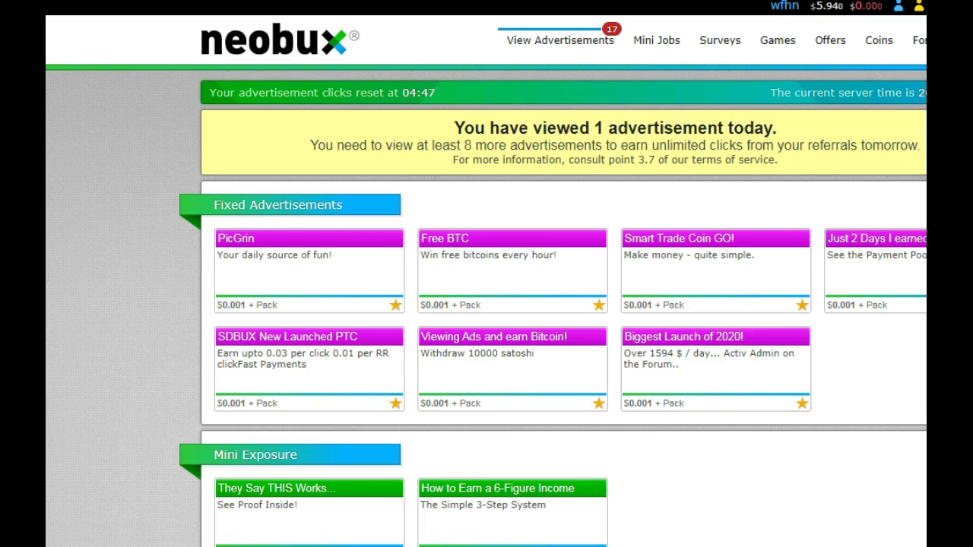
left_click(276, 49)
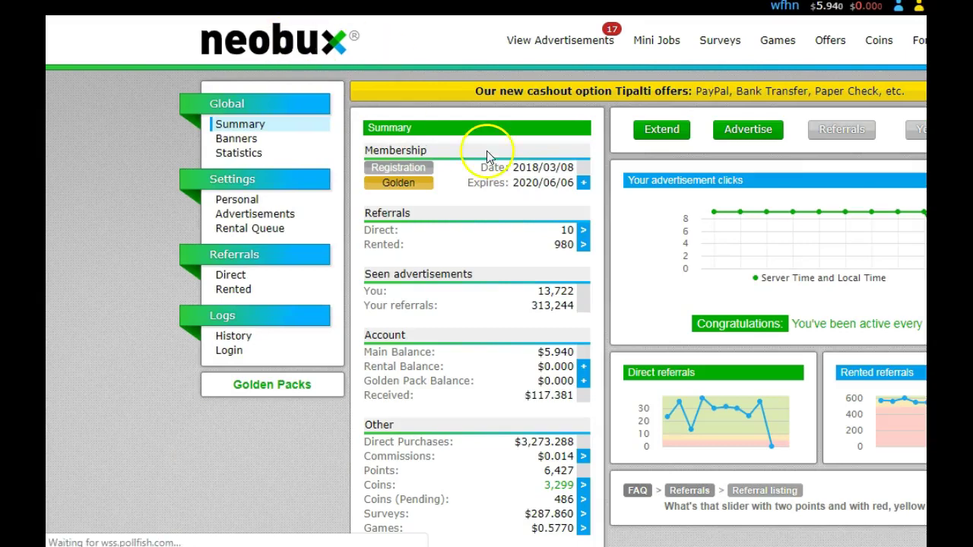
scroll(487, 274, "down", 1)
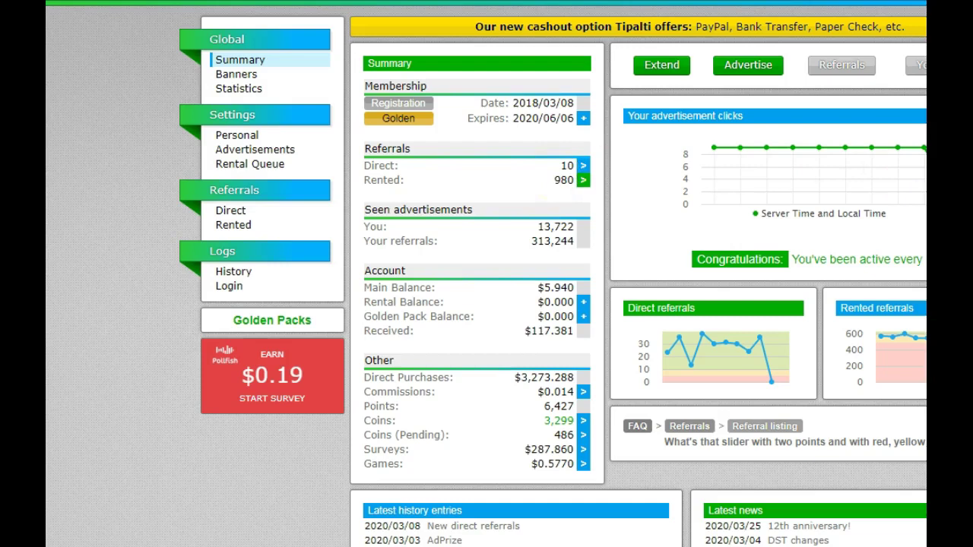
scroll(874, 175, "up", 2)
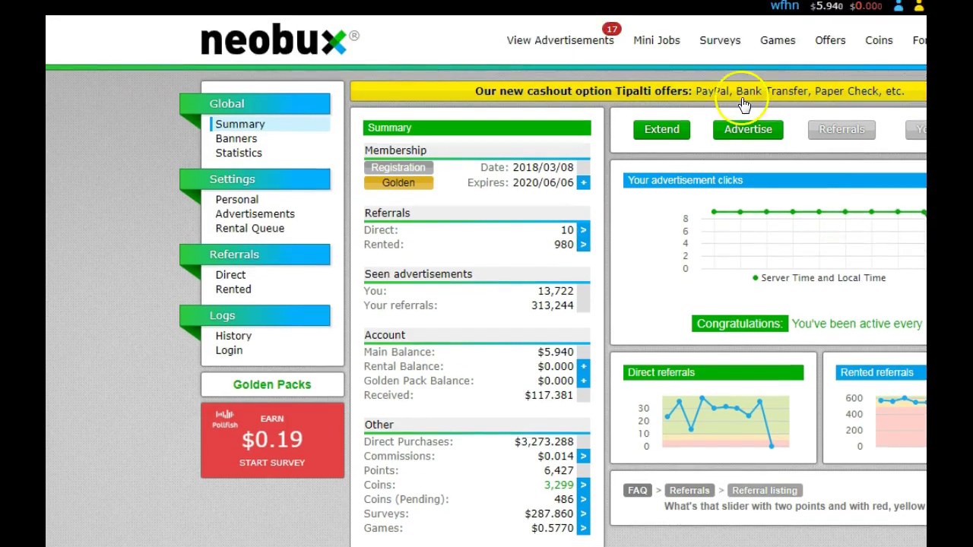
Step: Reopen the advertisements list and look through it down to the Expired Advertisements section
mouse_move(583, 38)
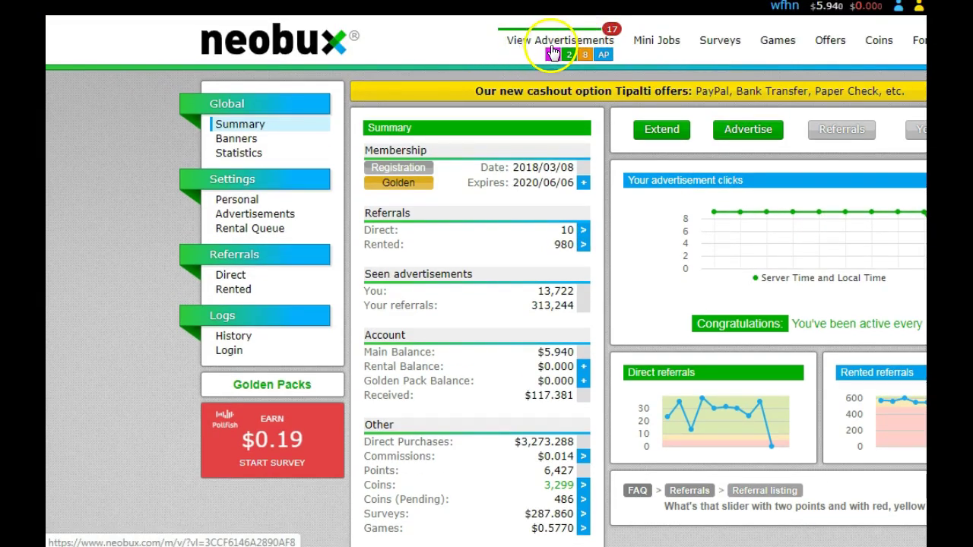
left_click(527, 50)
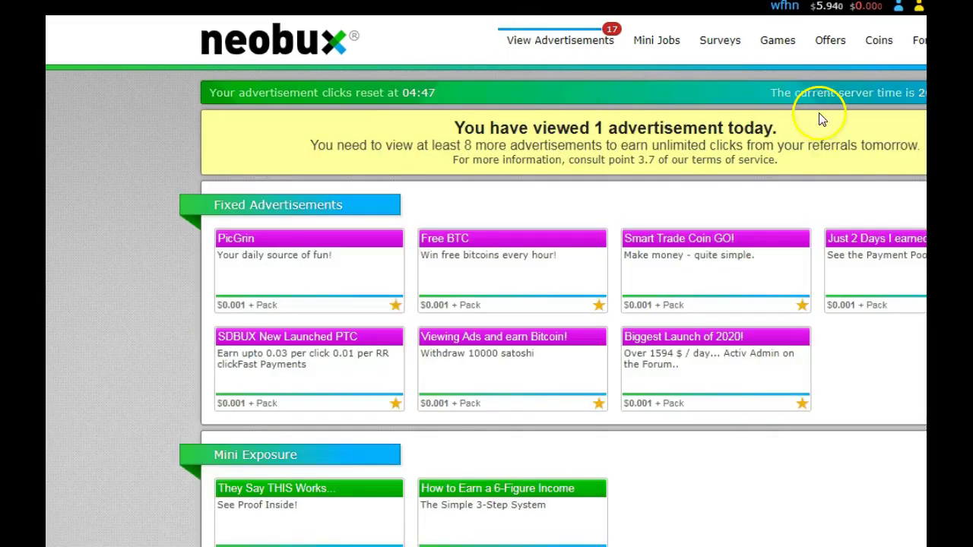
scroll(487, 304, "down", 7)
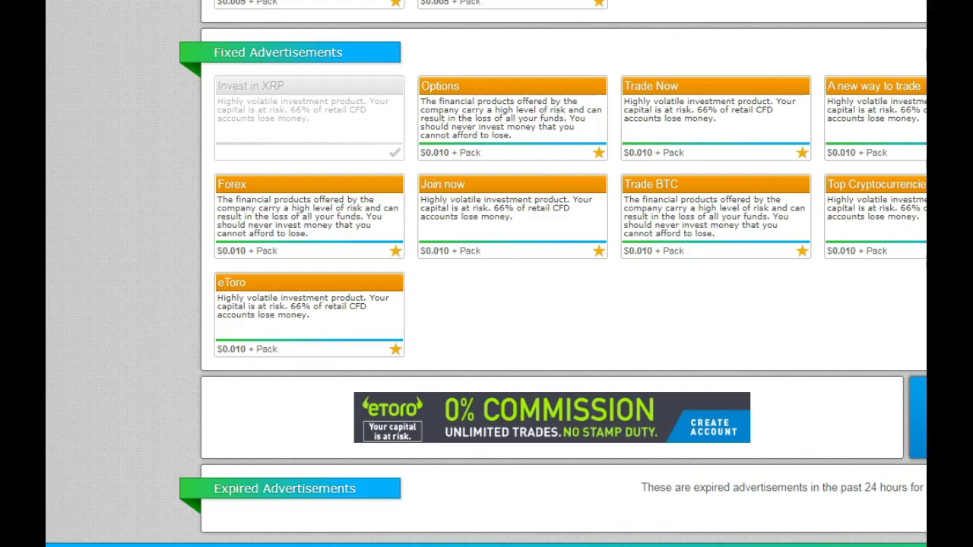
Step: Return to the account summary and inspect the daily credited clicks in the Rented referrals and Direct referrals charts
scroll(486, 274, "up", 10)
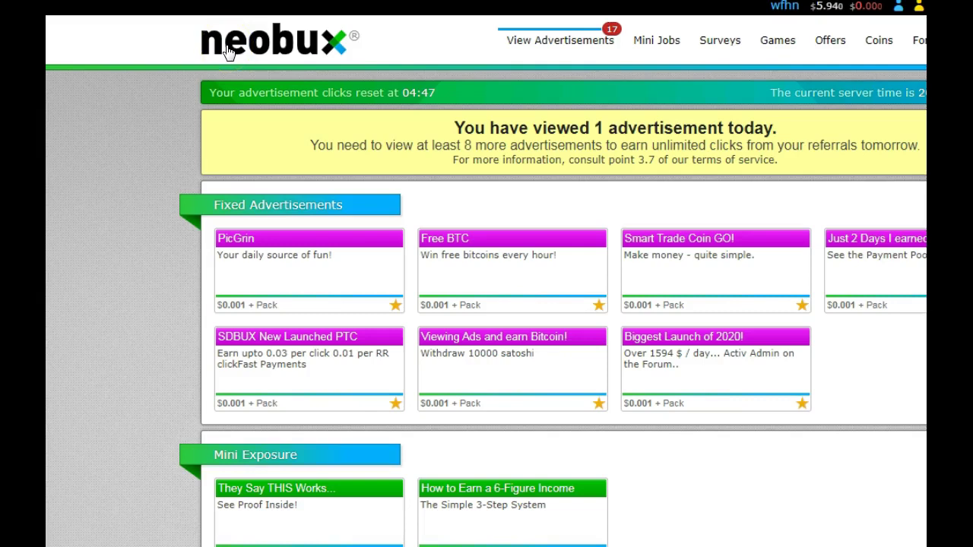
left_click(278, 49)
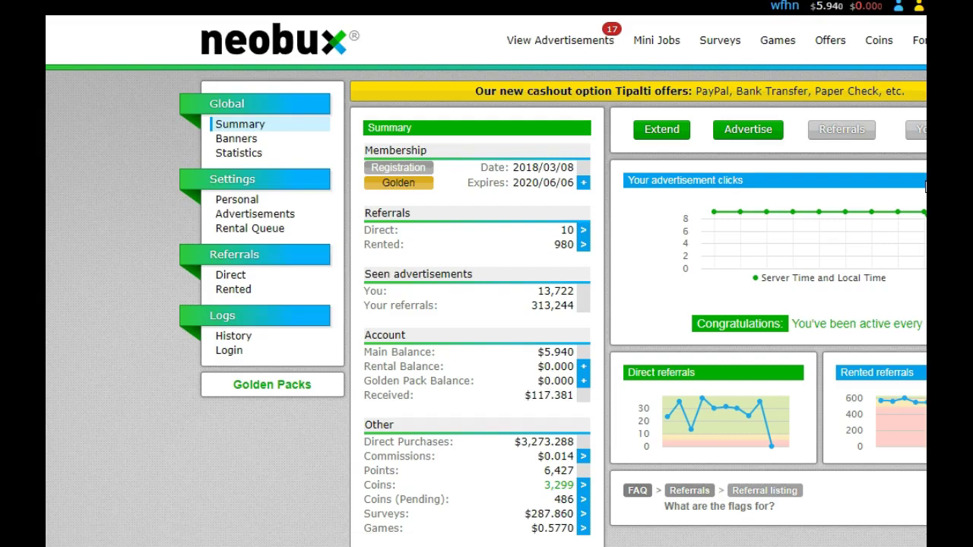
mouse_move(924, 212)
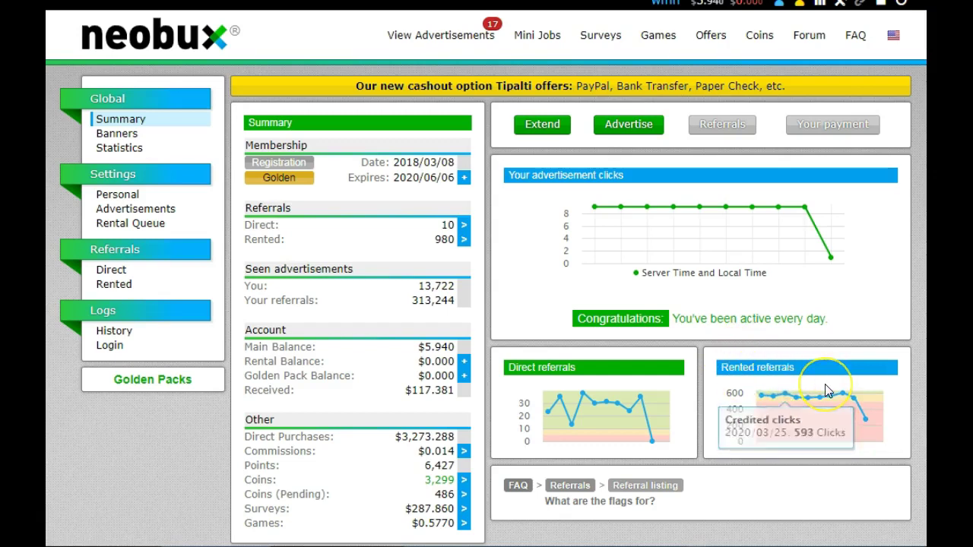
mouse_move(762, 401)
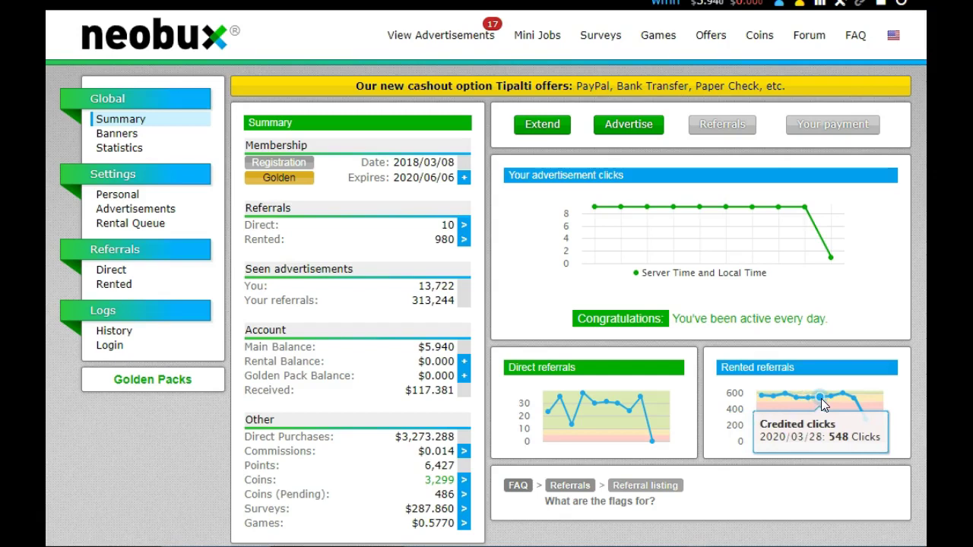
left_click(825, 99)
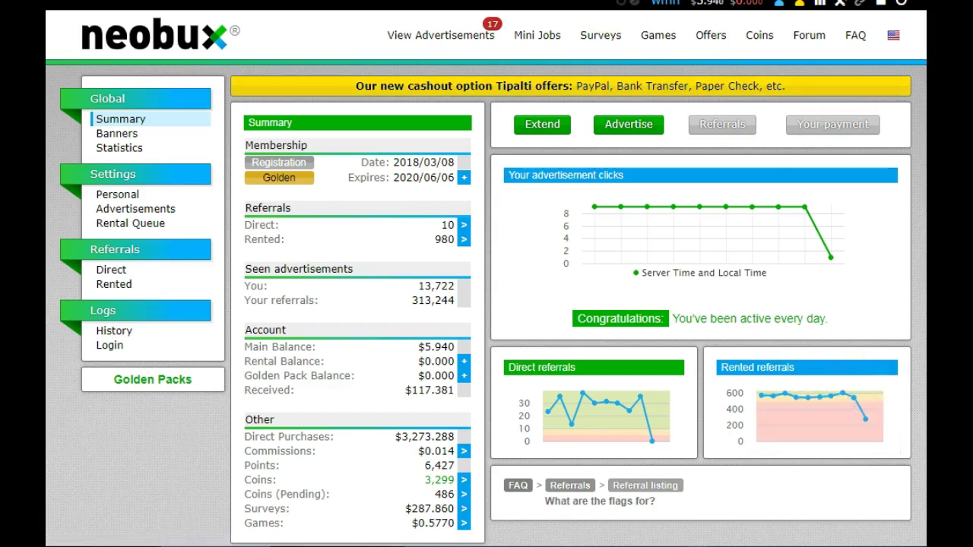
scroll(609, 16, "up", 1)
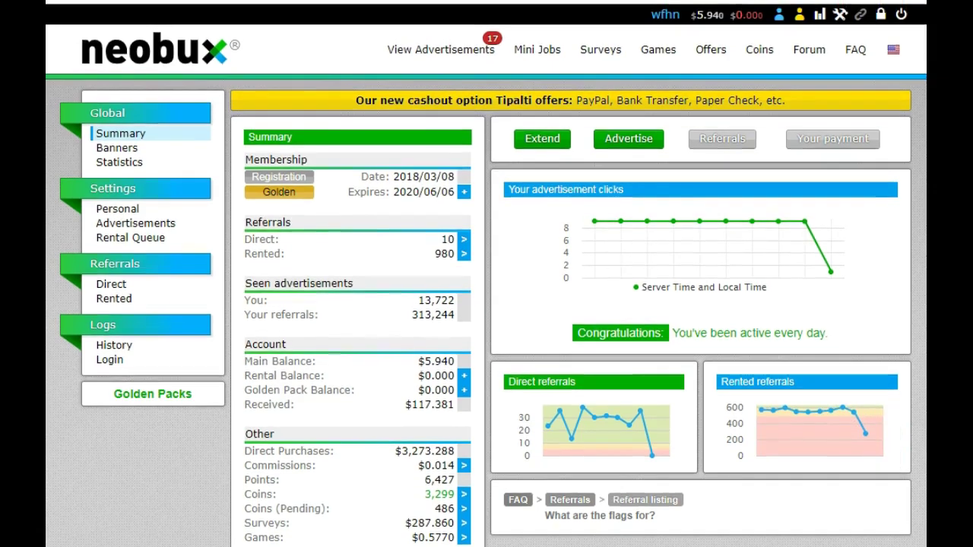
left_click(608, 15)
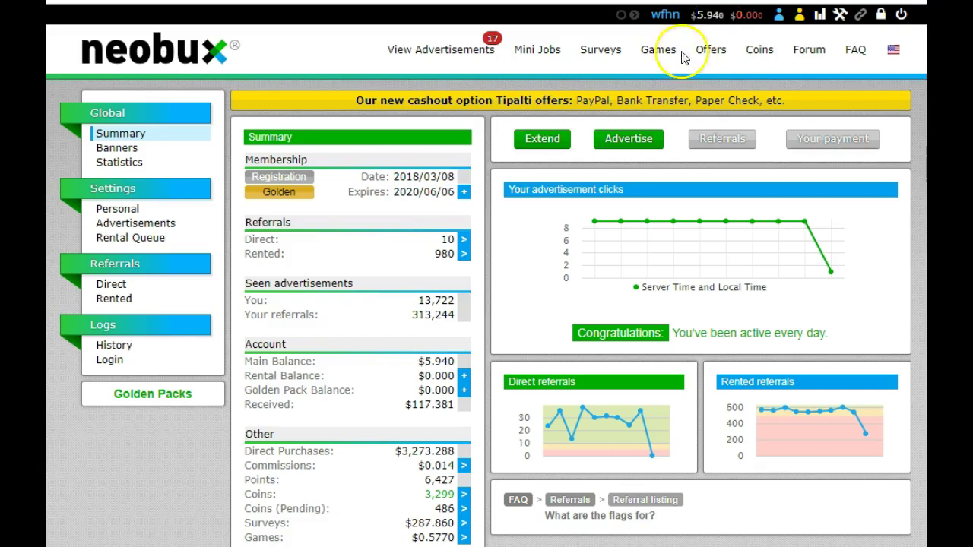
mouse_move(787, 424)
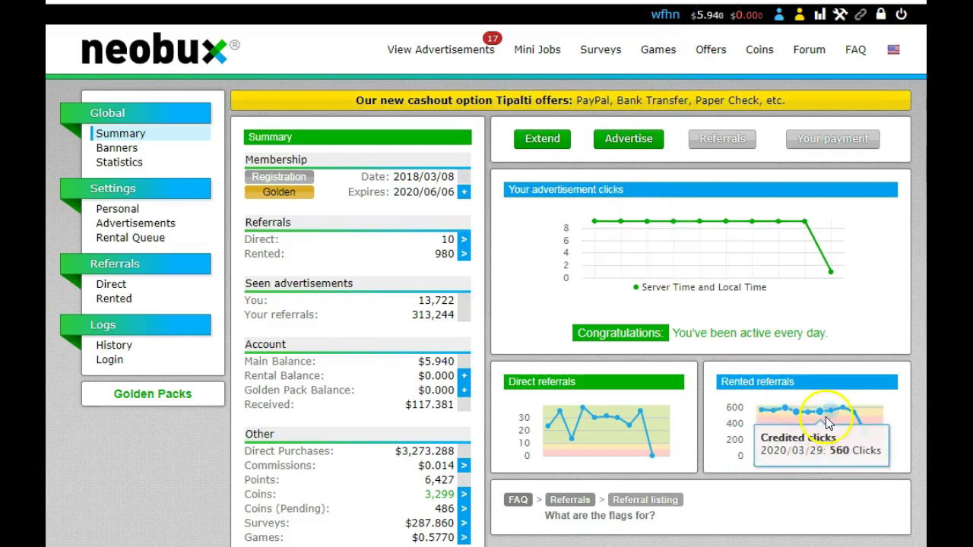
mouse_move(615, 409)
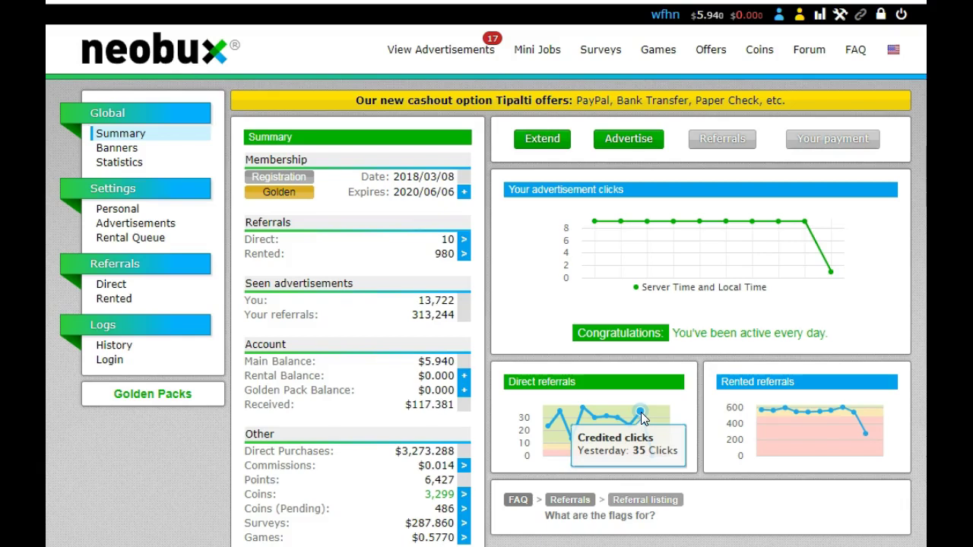
mouse_move(853, 413)
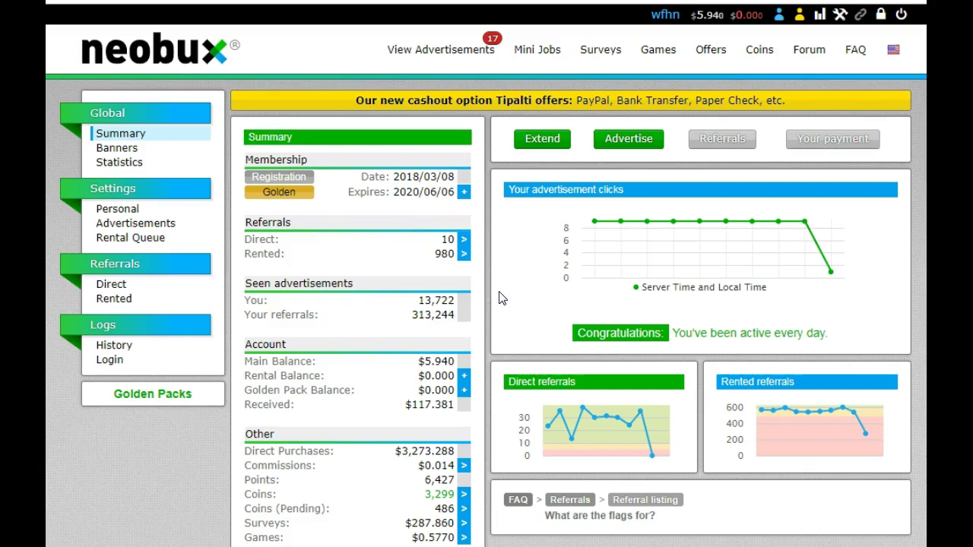
Step: Open the detailed list of rented referrals from the account summary
left_click(465, 256)
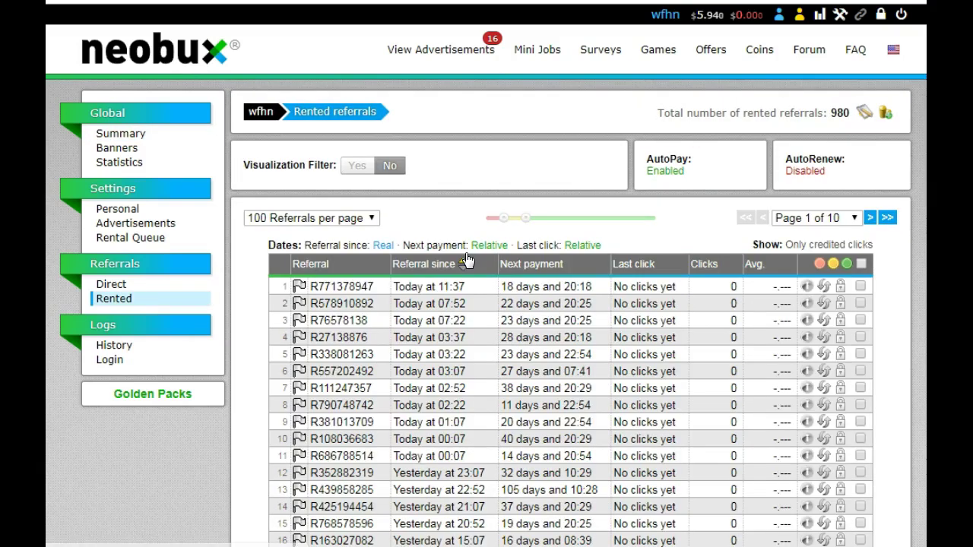
Step: Examine the newest rented referrals, comparing their Referral since dates and the days left in the Next payment column
scroll(867, 217, "down", 1)
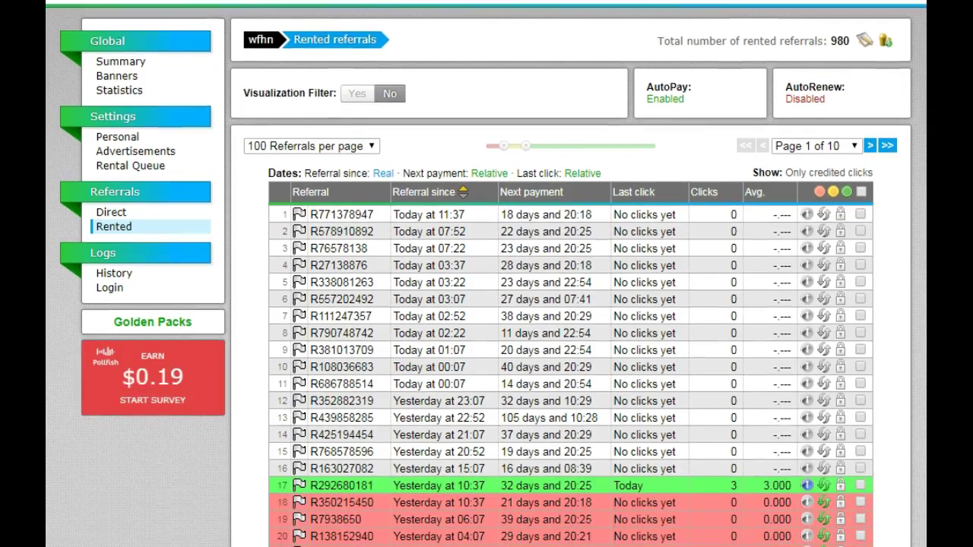
scroll(517, 305, "down", 1)
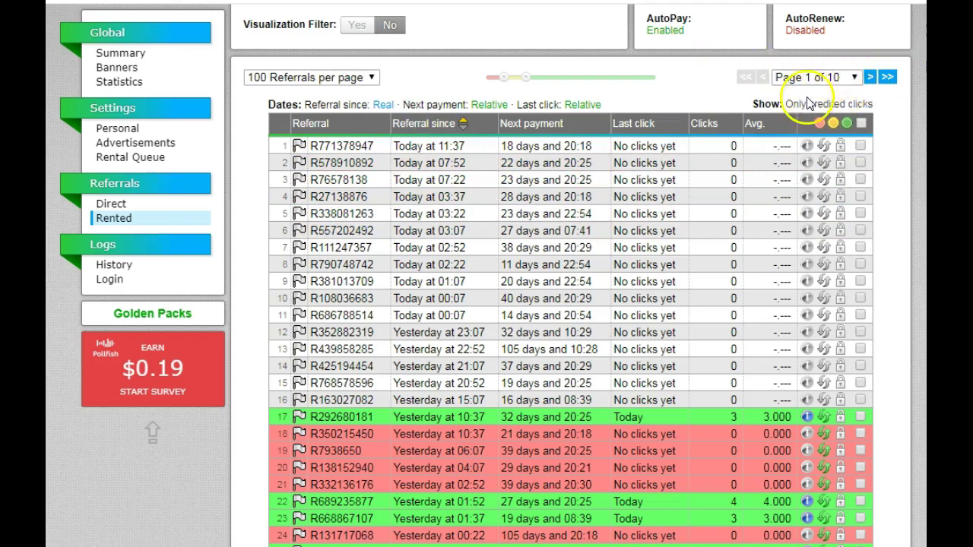
left_click(350, 150)
left_click(460, 201)
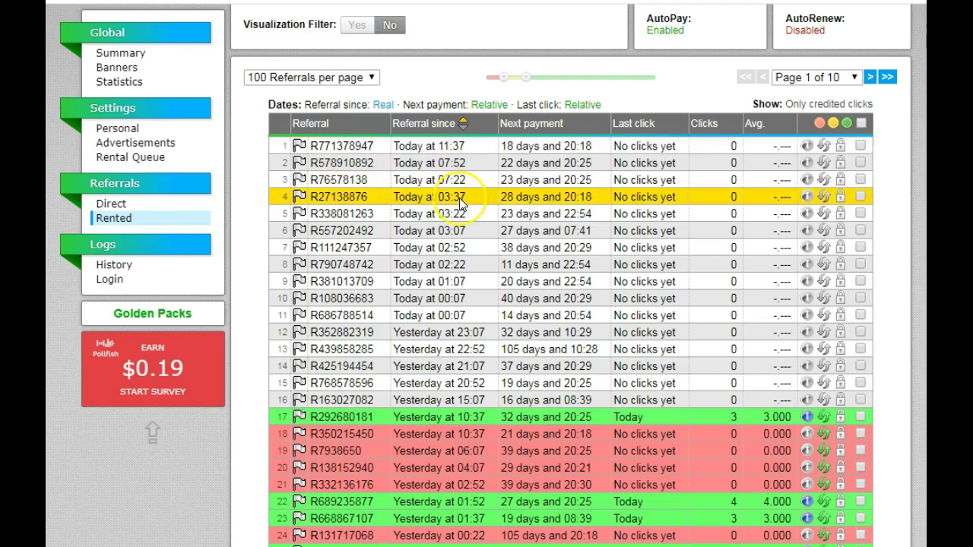
left_click(423, 144)
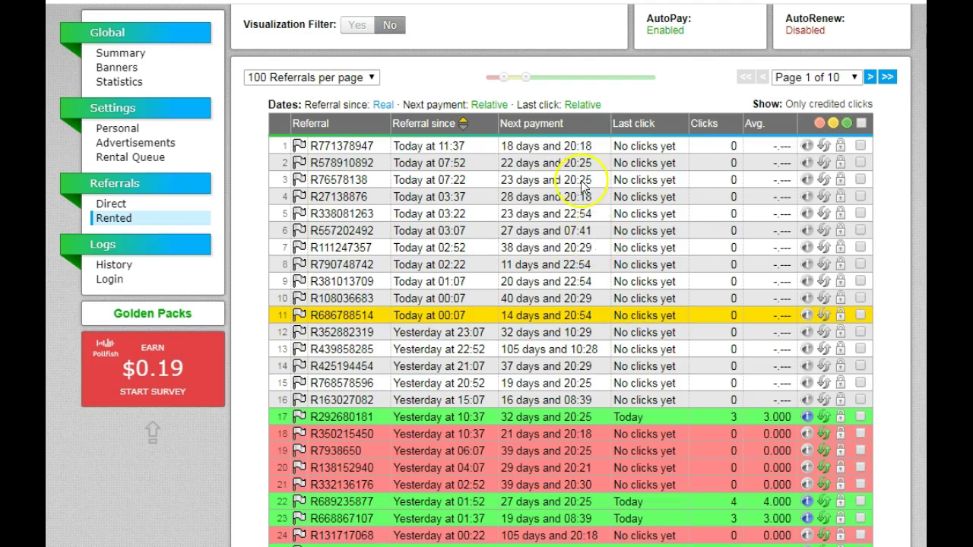
left_click(541, 145)
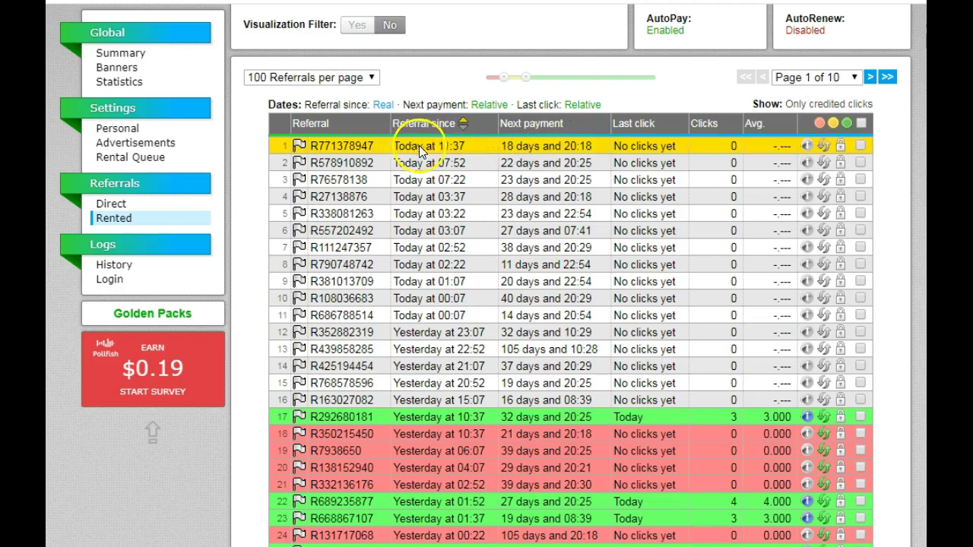
left_click(520, 146)
left_click(501, 180)
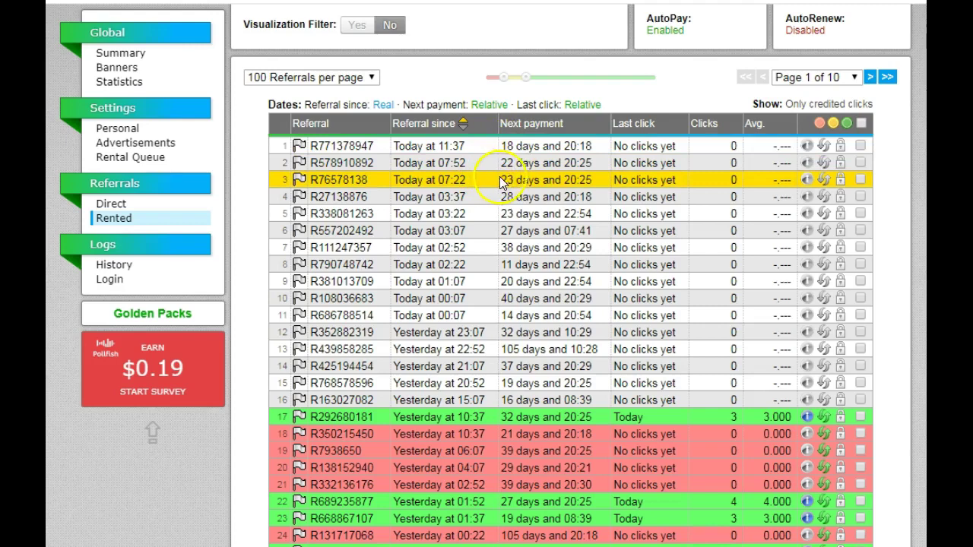
left_click(508, 297)
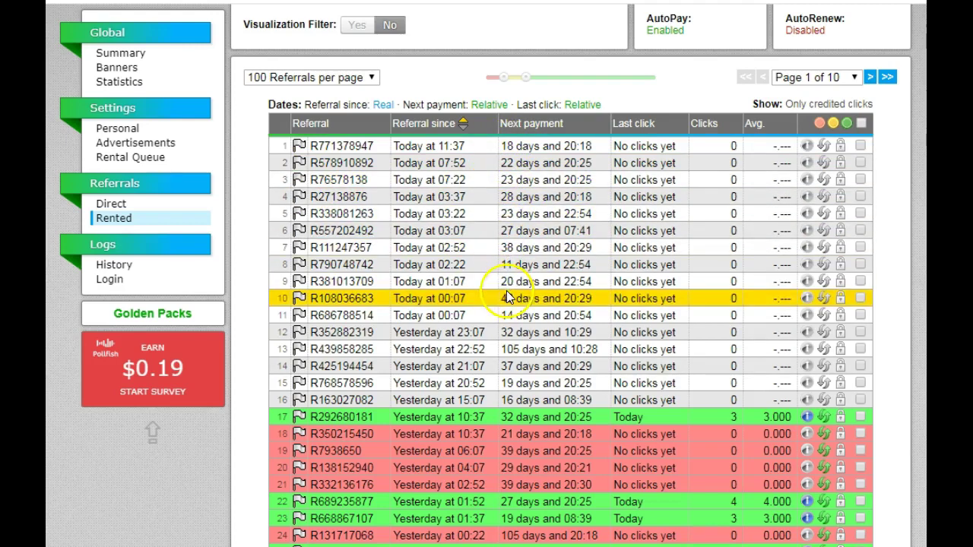
left_click(464, 358)
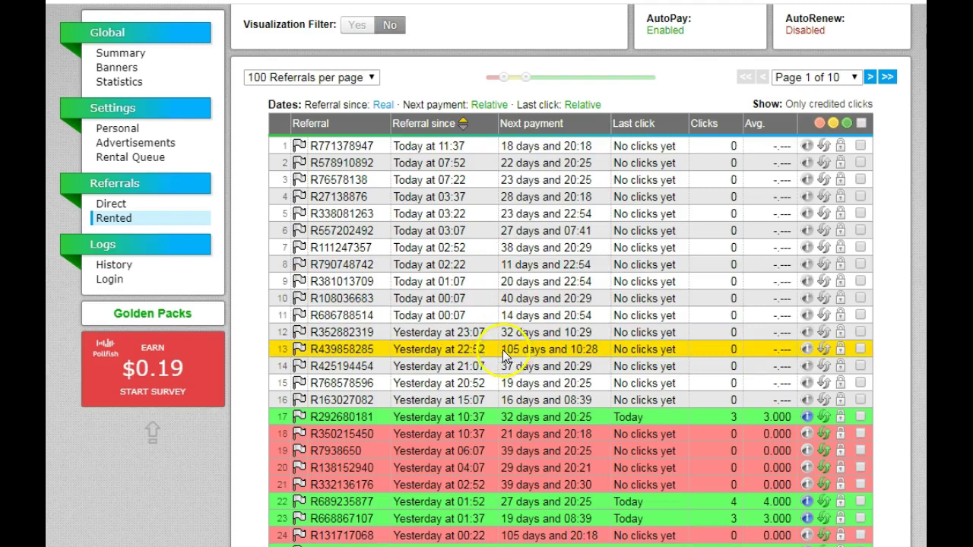
Step: Sort the rented referrals by Referral since, oldest first, and examine their Last click entries and the average-click colour thresholds
left_click(423, 126)
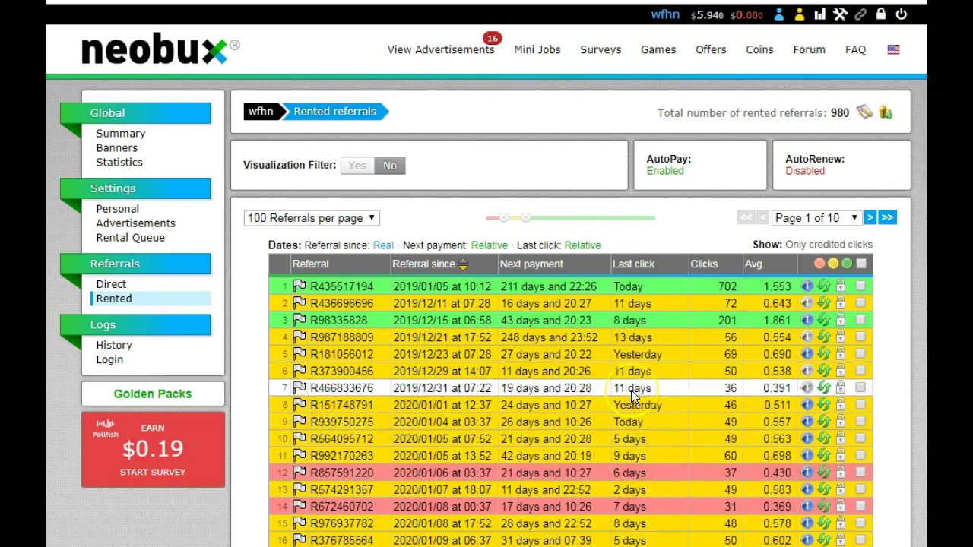
left_click(635, 305)
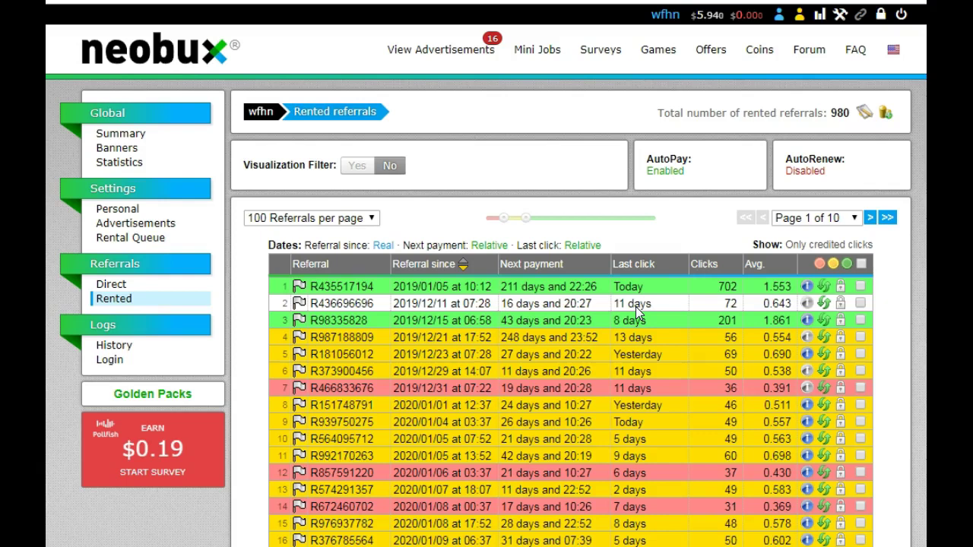
left_click(297, 304)
left_click(630, 317)
left_click(640, 307)
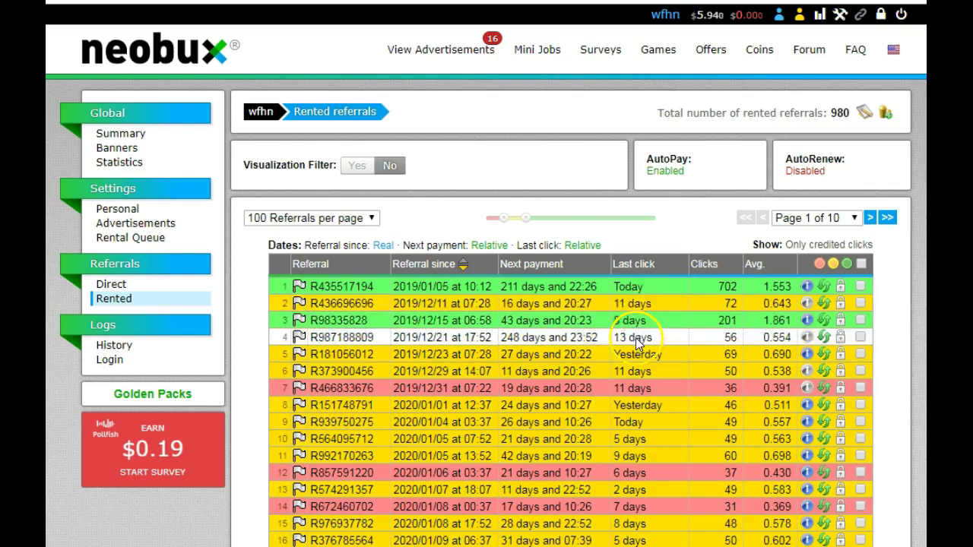
left_click(640, 362)
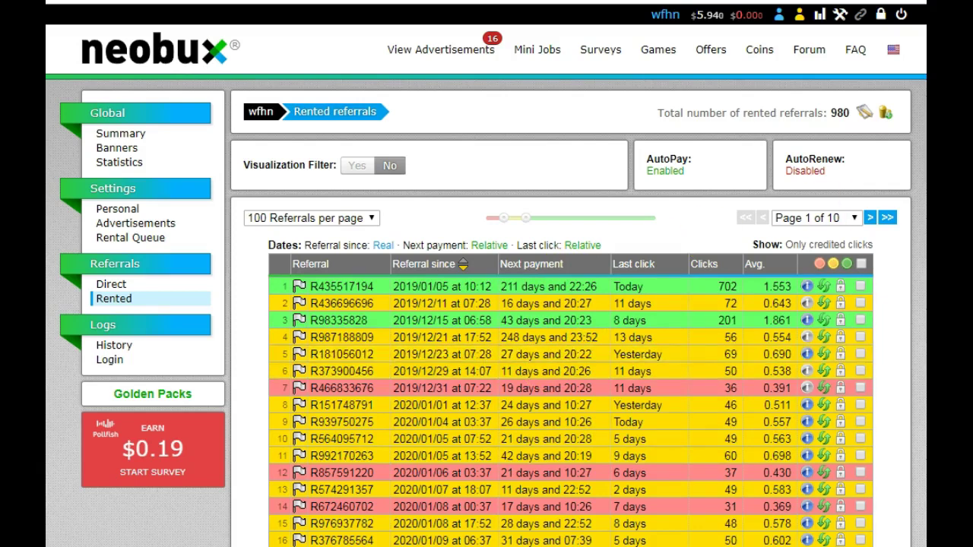
scroll(570, 342, "down", 2)
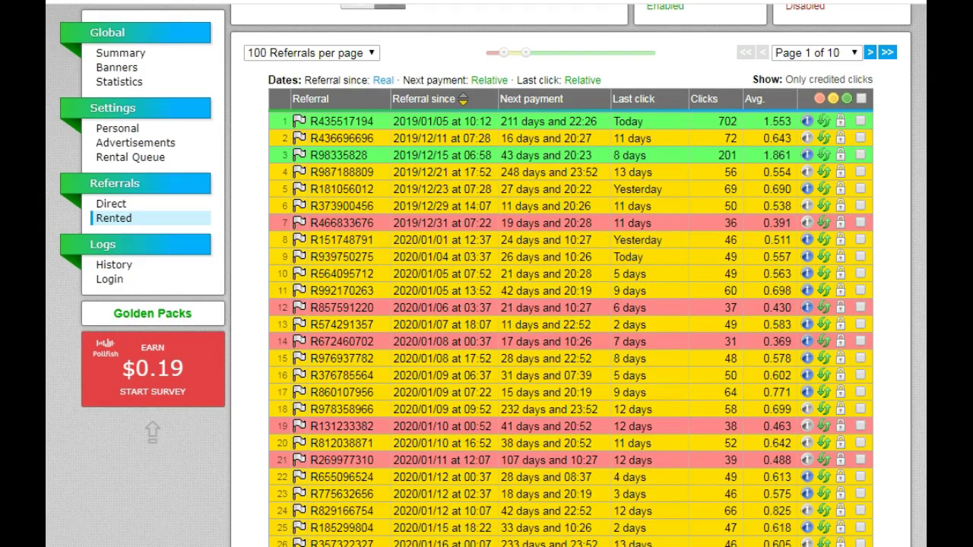
scroll(570, 342, "up", 2)
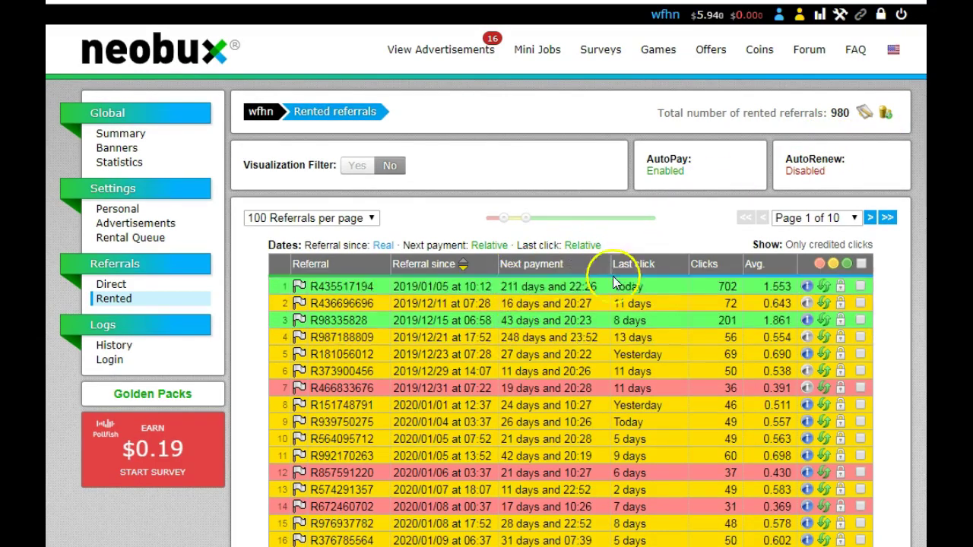
mouse_move(606, 220)
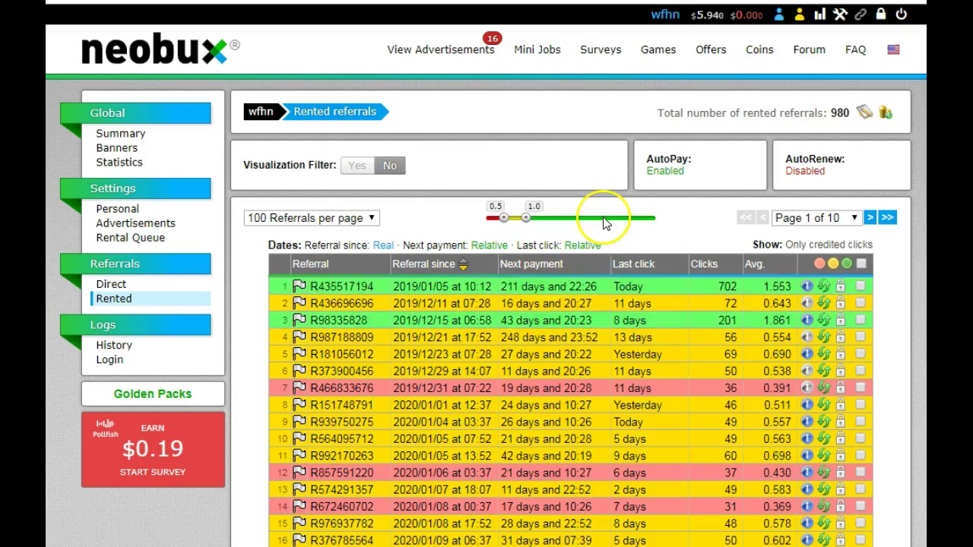
Step: Sort the rented referrals by Next payment, soonest expiry first, and review the first entries
left_click(533, 267)
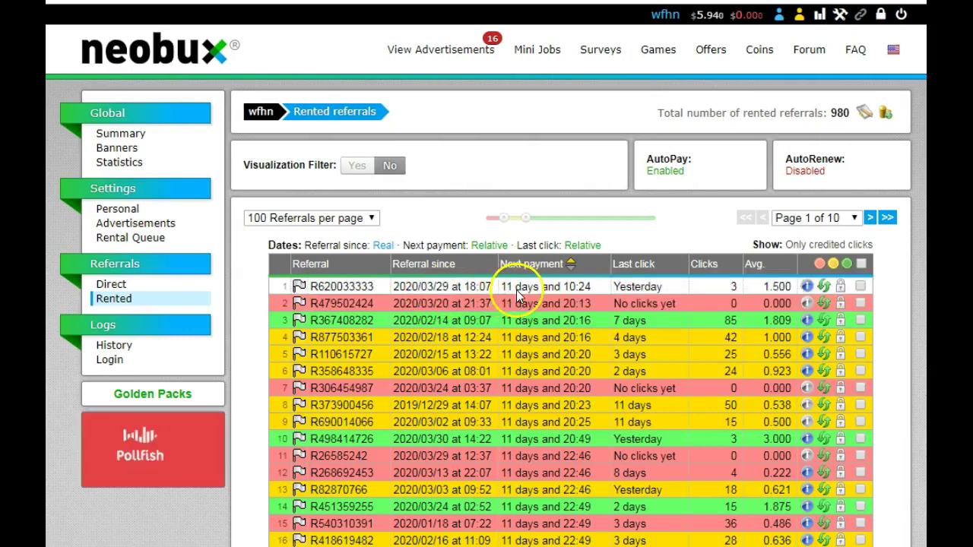
left_click(513, 289)
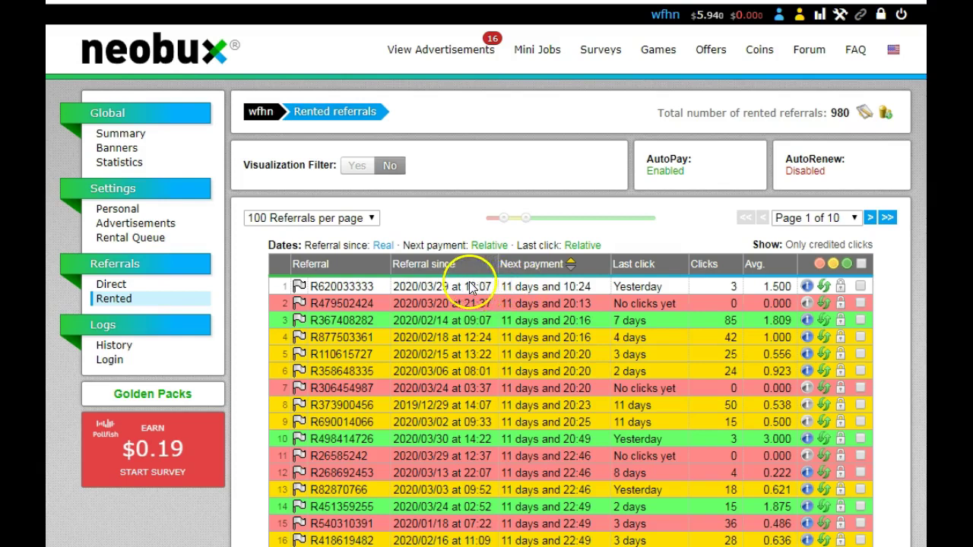
left_click(523, 294)
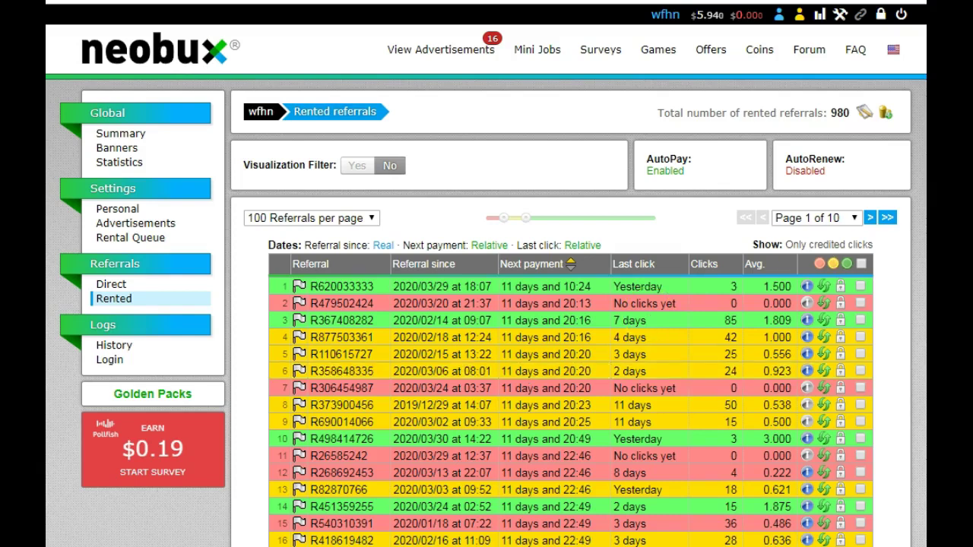
scroll(487, 304, "down", 2)
scroll(571, 305, "down", 1)
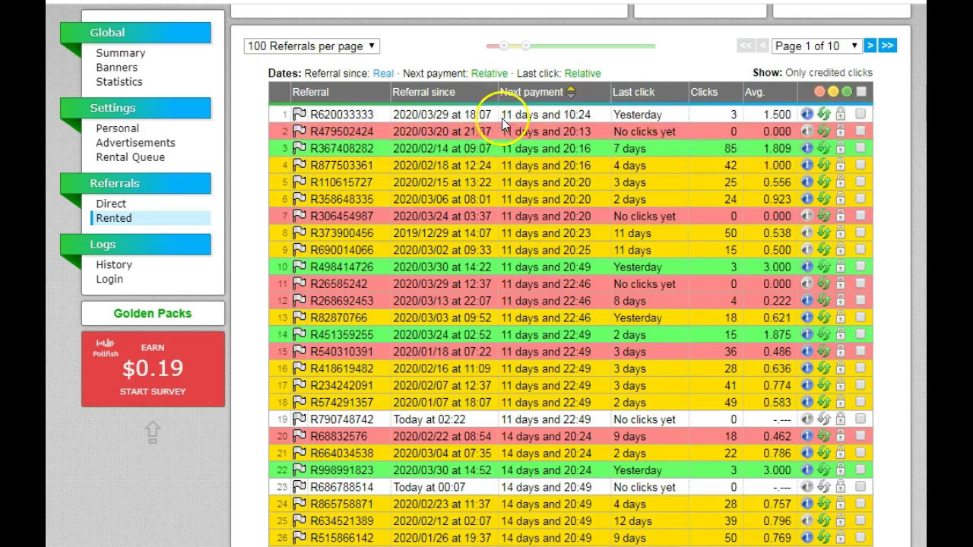
Step: Extend the rental of the first listed referral for 240 more days (30% discount), paid with the Main Balance
left_click(538, 114)
left_click(860, 114)
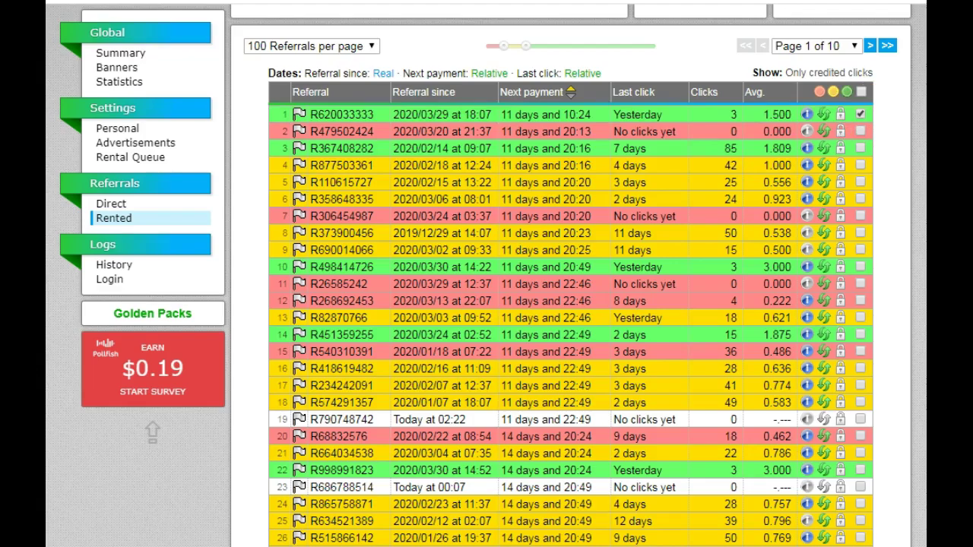
scroll(570, 274, "down", 12)
scroll(570, 274, "down", 6)
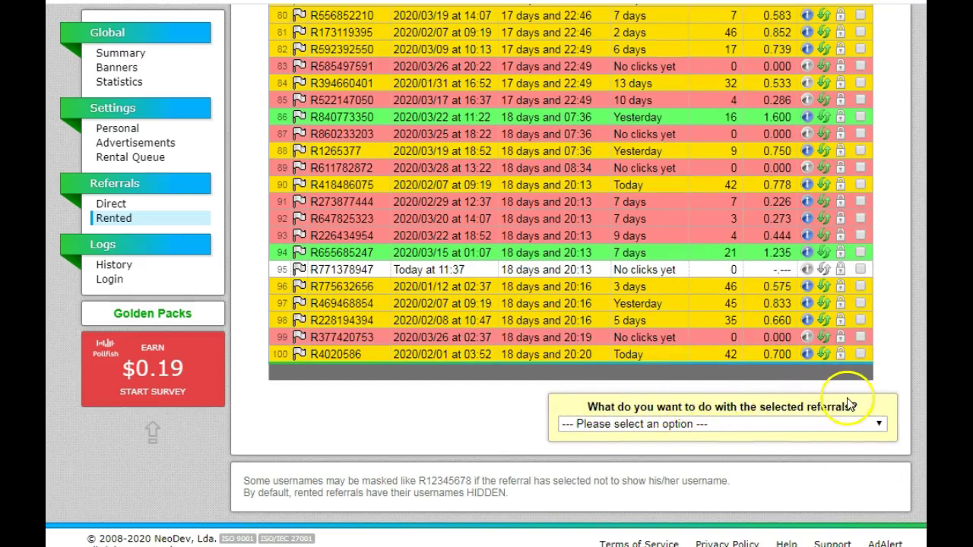
left_click(634, 426)
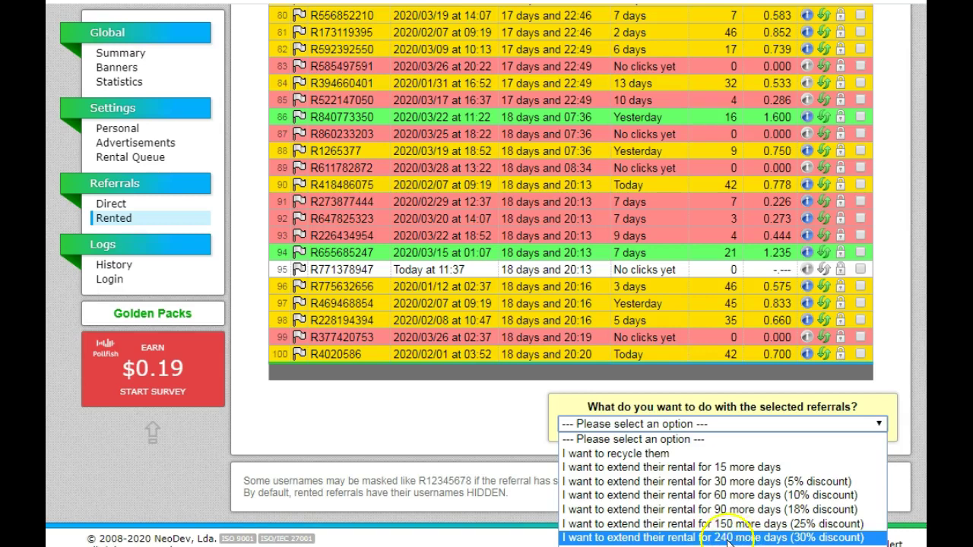
left_click(707, 538)
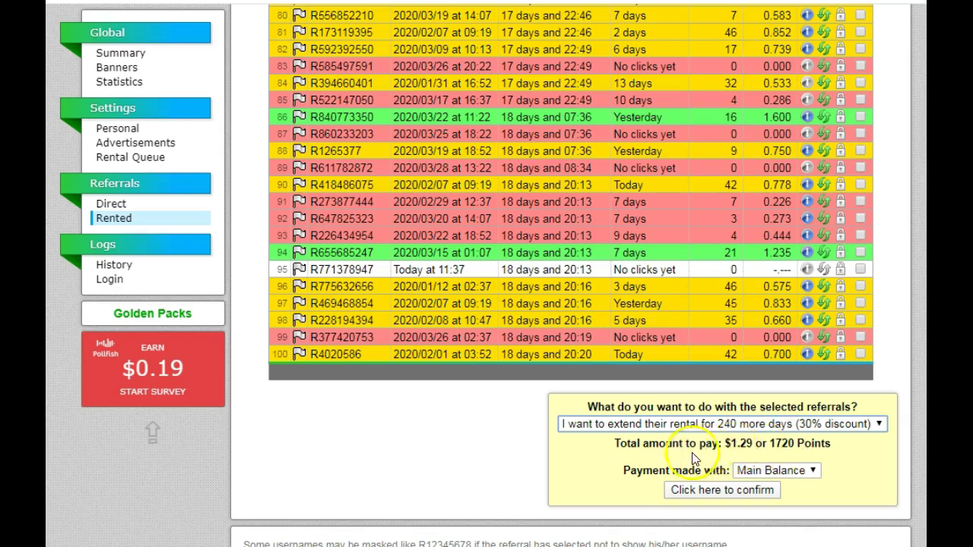
left_click(807, 472)
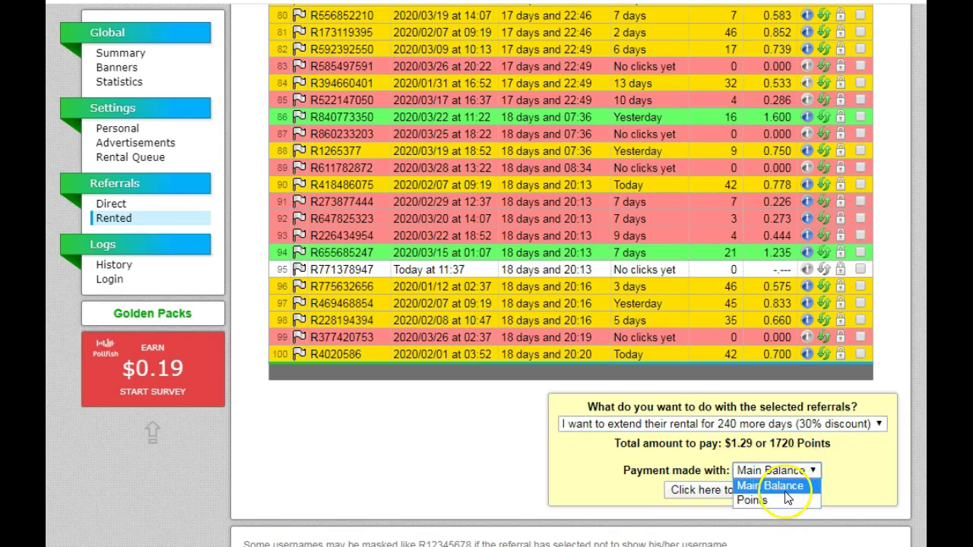
left_click(794, 470)
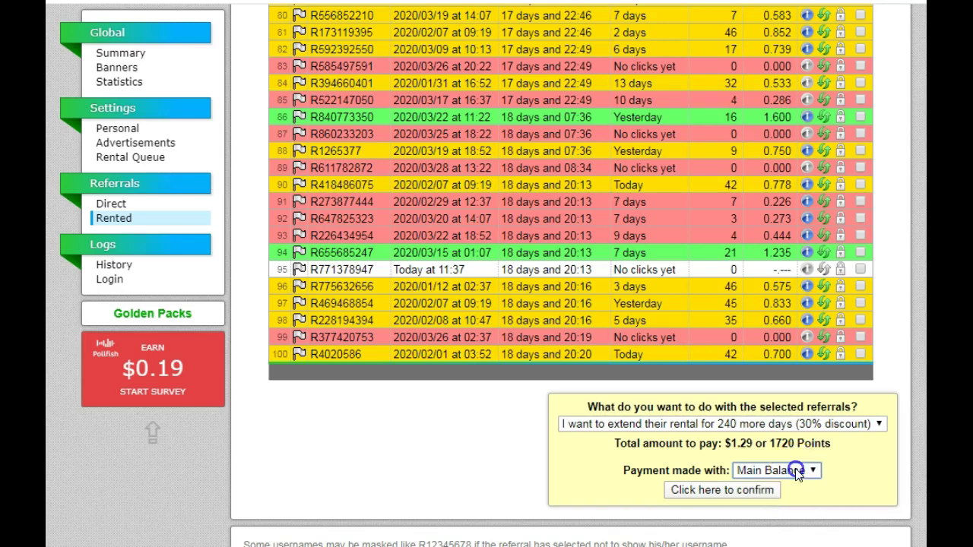
left_click(722, 491)
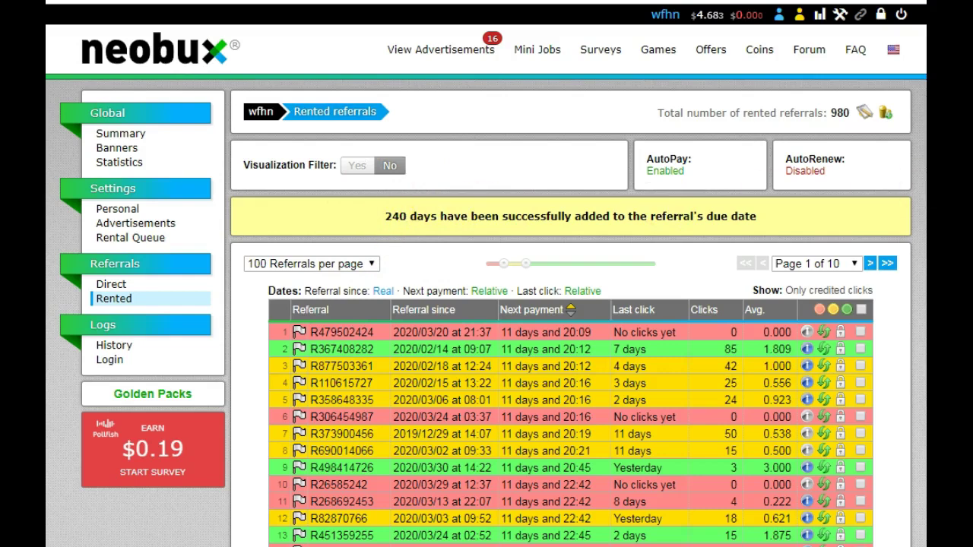
Step: Select the first six rented referrals in the list sorted by next payment
scroll(570, 342, "down", 3)
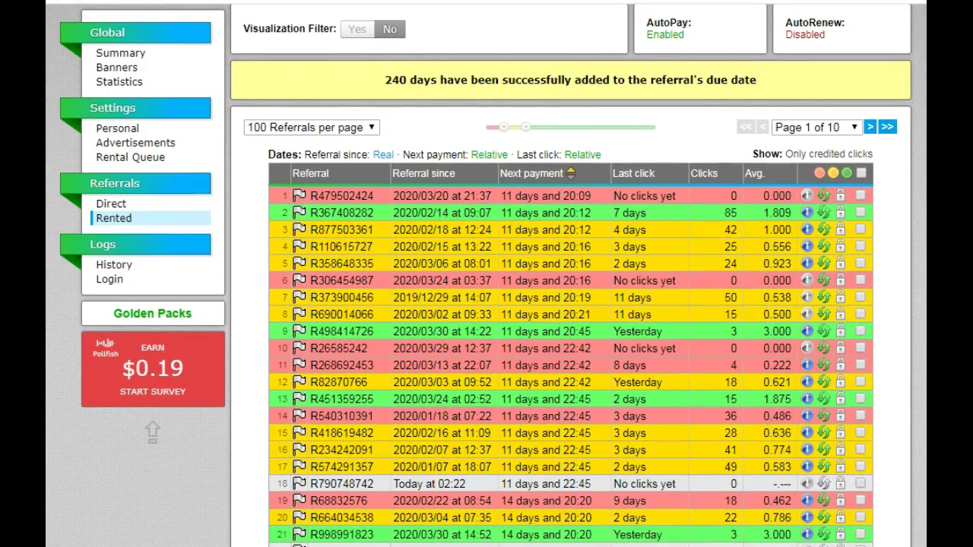
scroll(570, 342, "up", 3)
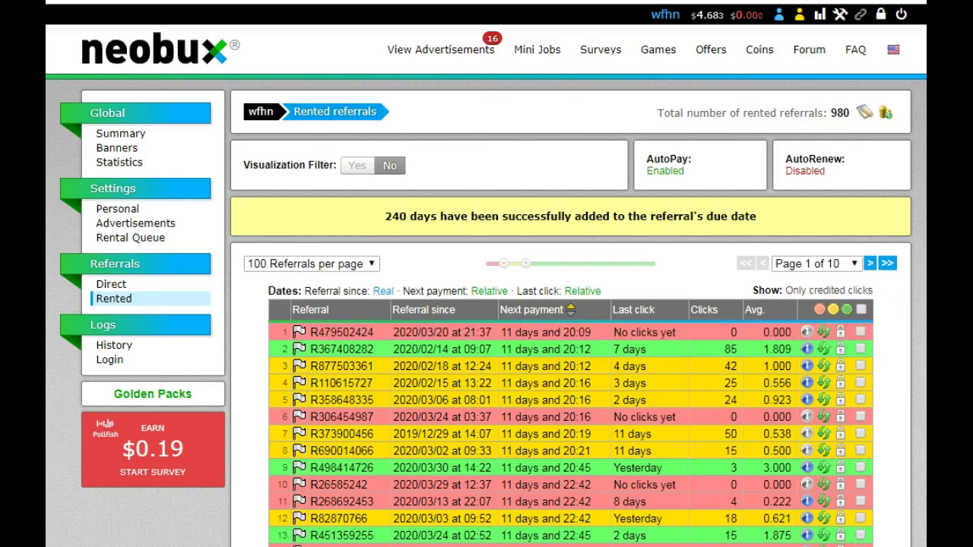
scroll(905, 183, "down", 3)
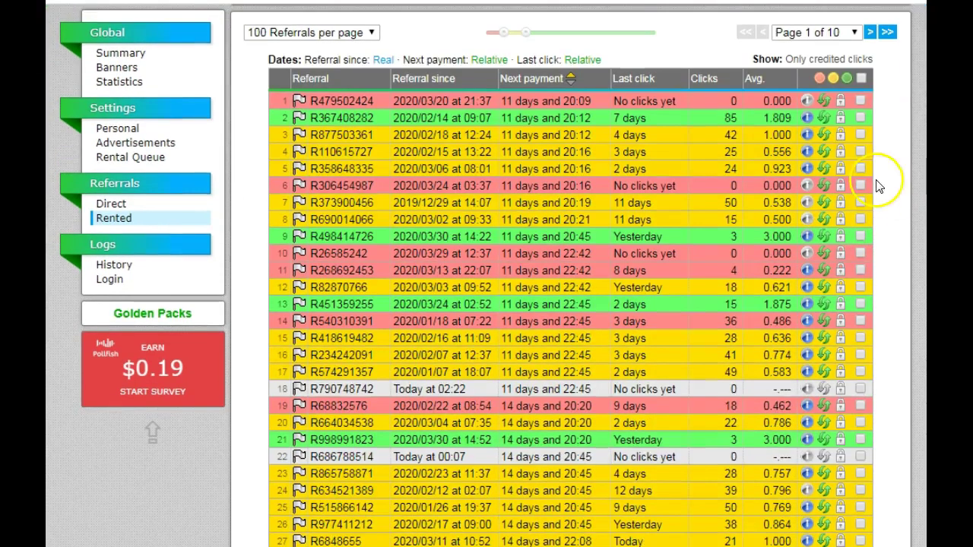
left_click(861, 100)
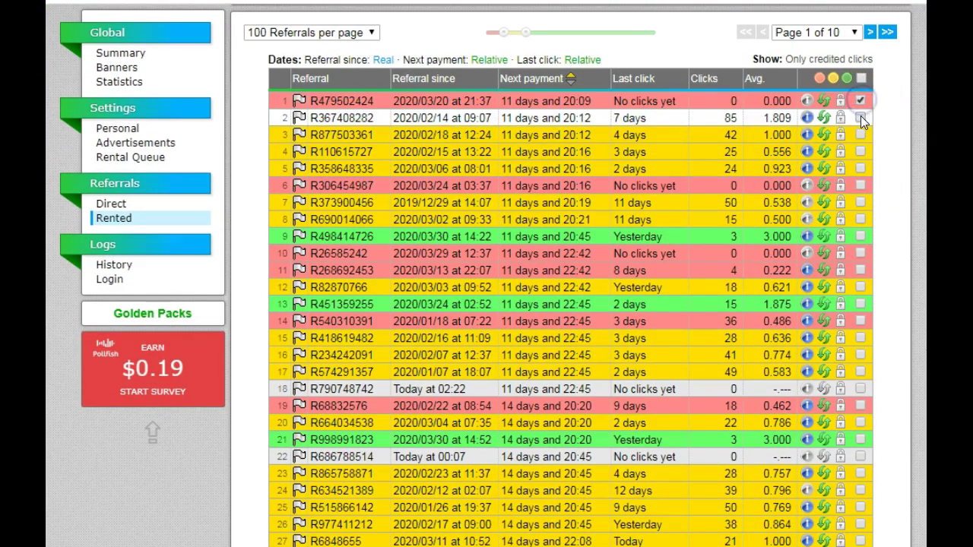
left_click(861, 117)
left_click(861, 135)
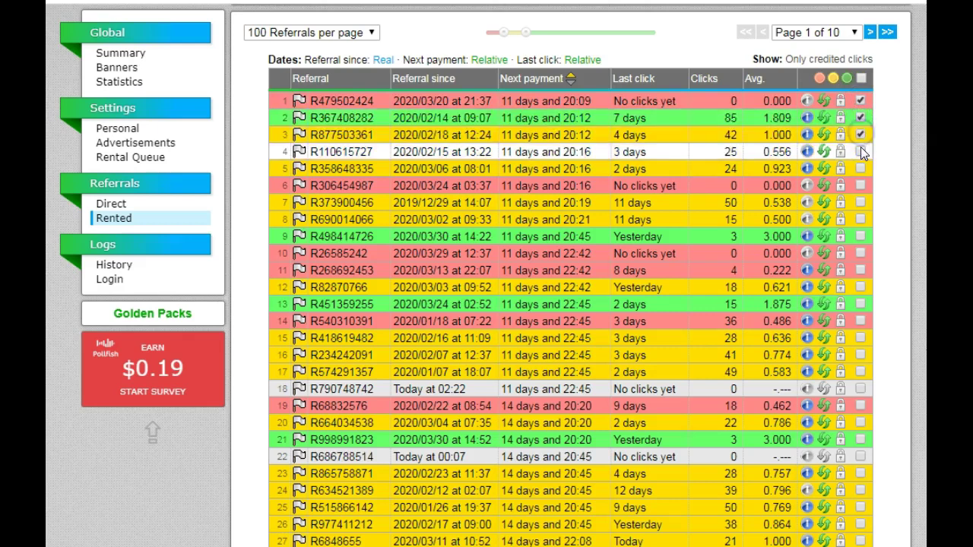
left_click(861, 151)
left_click(861, 169)
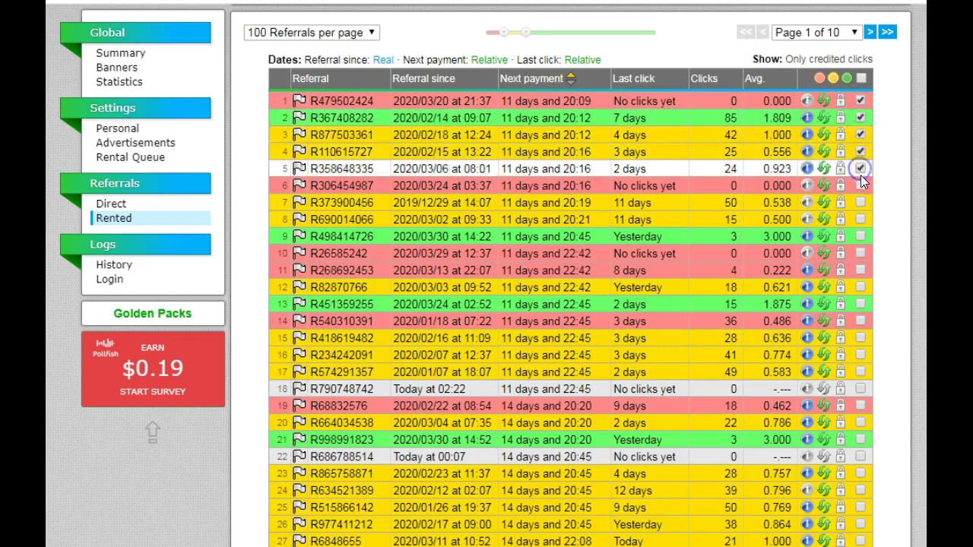
left_click(860, 186)
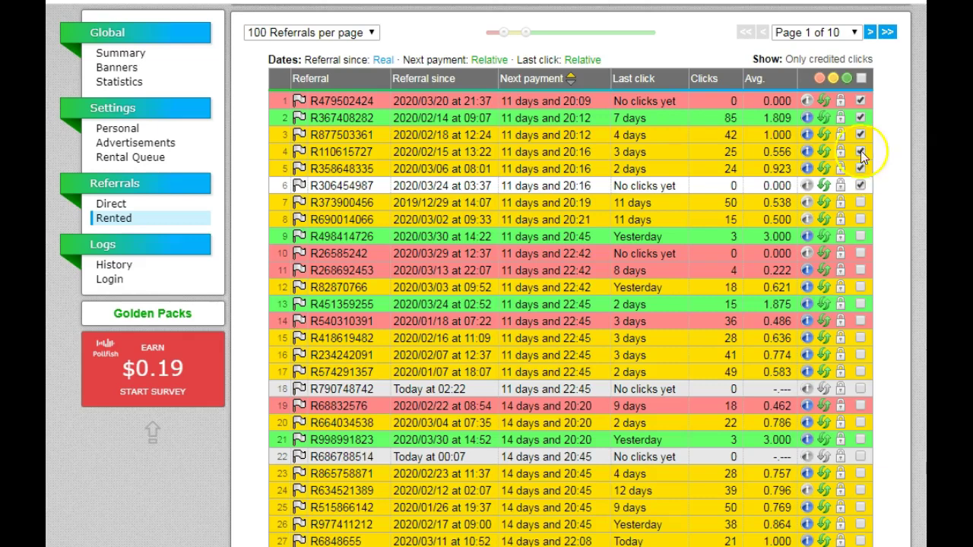
left_click(858, 99)
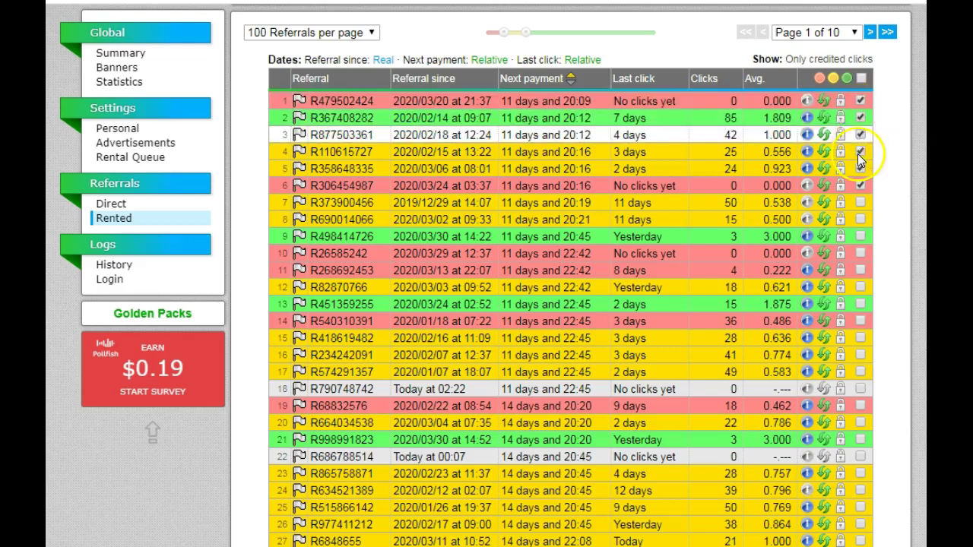
left_click(859, 101)
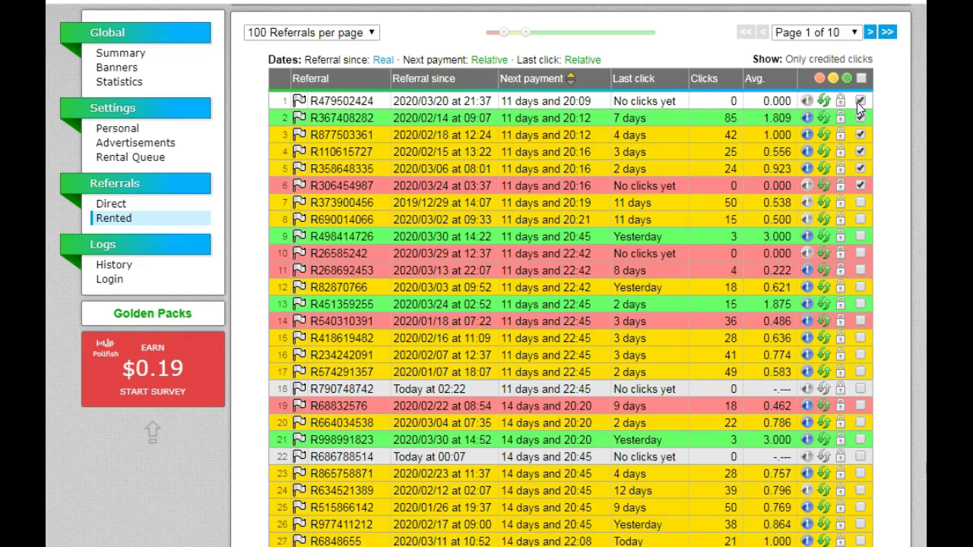
Step: Add the seventh to eighteenth rented referrals to the selection, covering all those whose next payment is due in 11 days
left_click(861, 203)
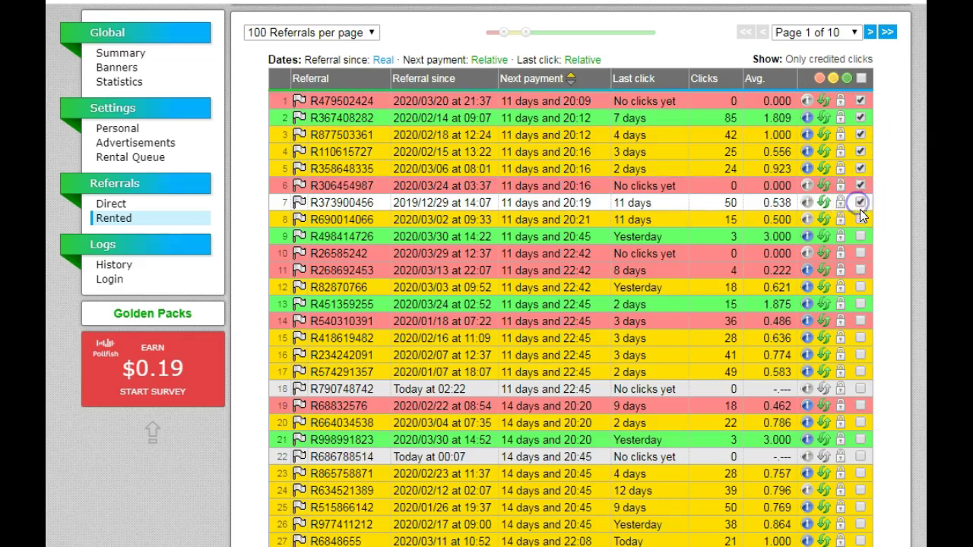
left_click(861, 219)
left_click(862, 235)
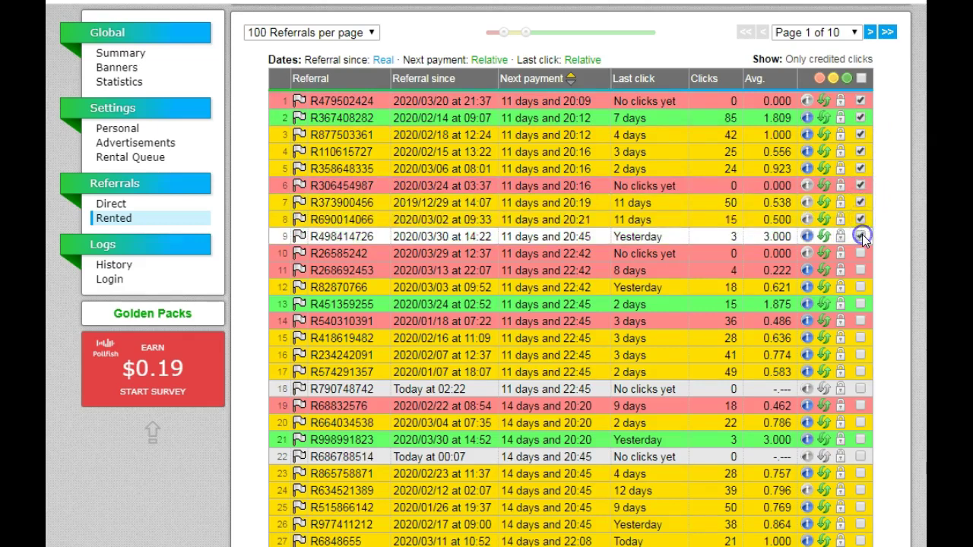
left_click(861, 252)
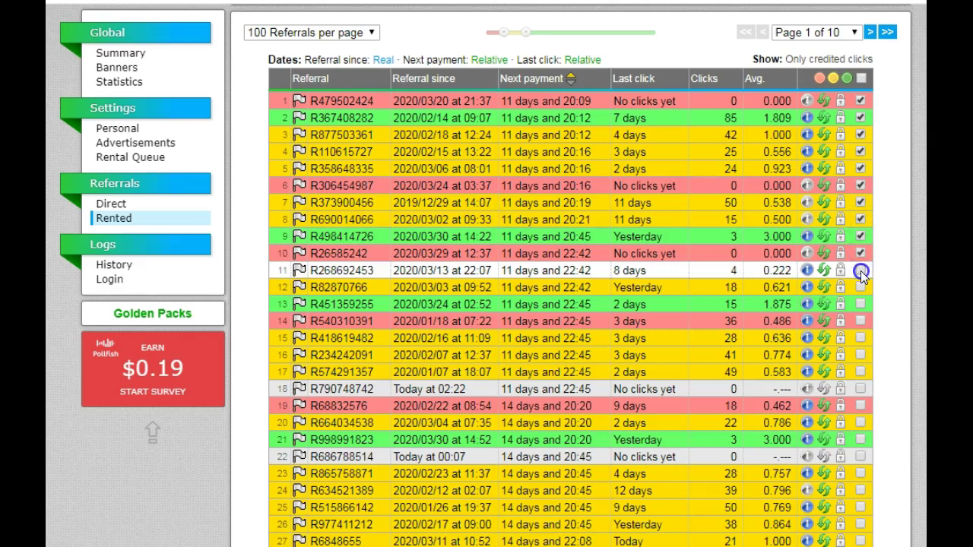
left_click(861, 271)
left_click(861, 288)
left_click(861, 304)
left_click(861, 321)
left_click(861, 338)
left_click(861, 355)
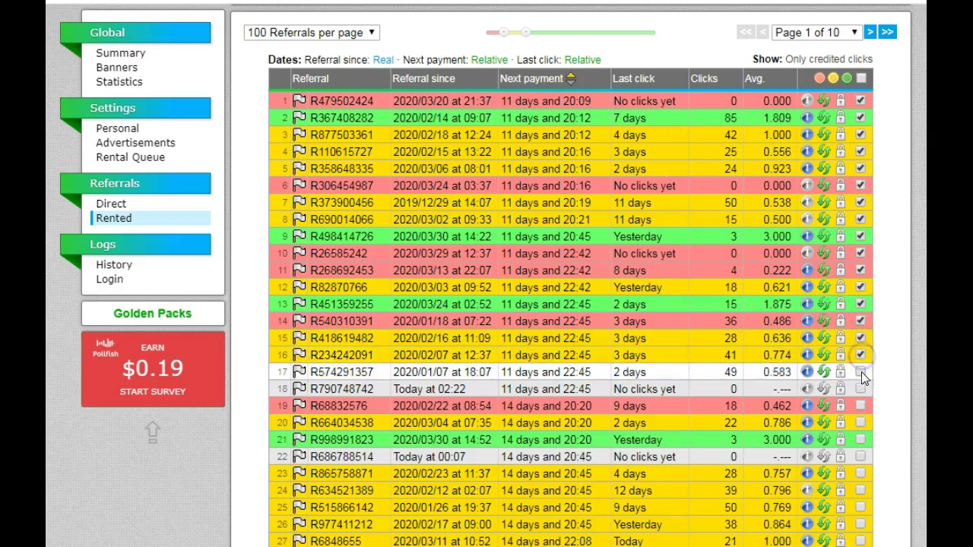
left_click(862, 372)
left_click(862, 389)
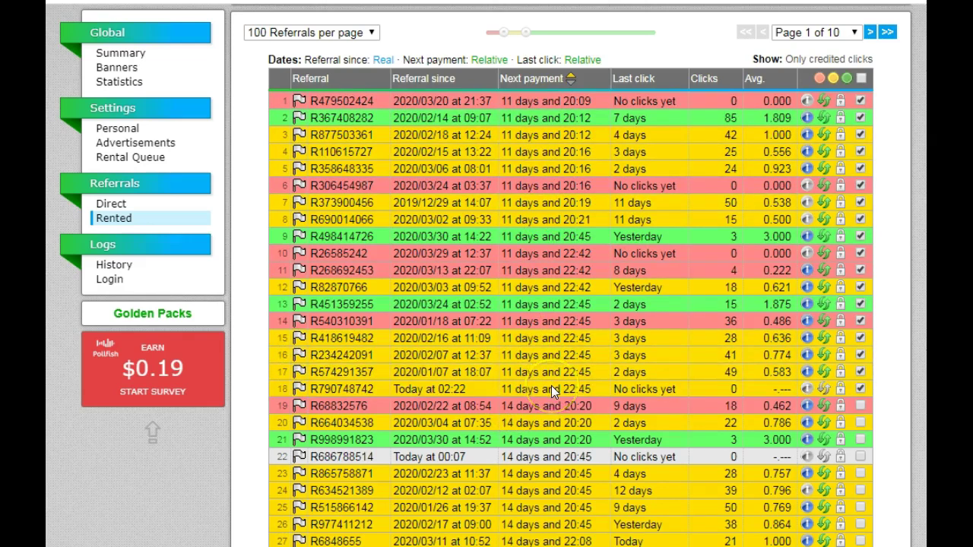
Step: Choose to extend the selected referrals' rental for 30 more days (5% discount) and compare the total amount to pay with the account balance
scroll(571, 274, "down", 20)
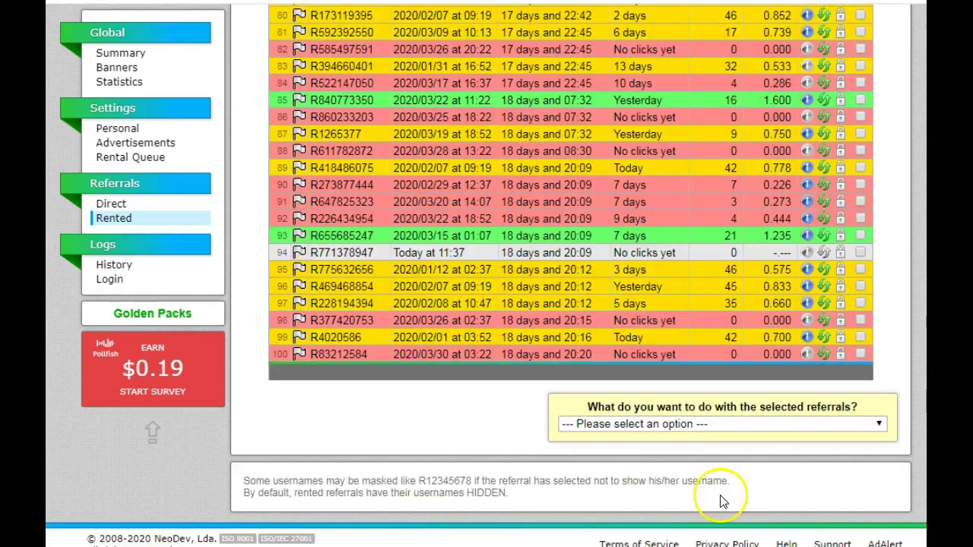
left_click(677, 427)
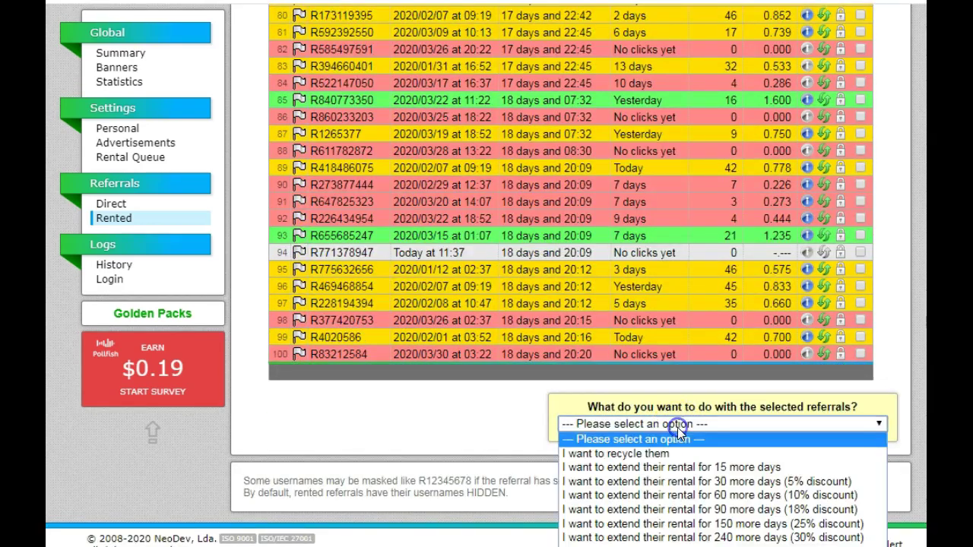
left_click(682, 484)
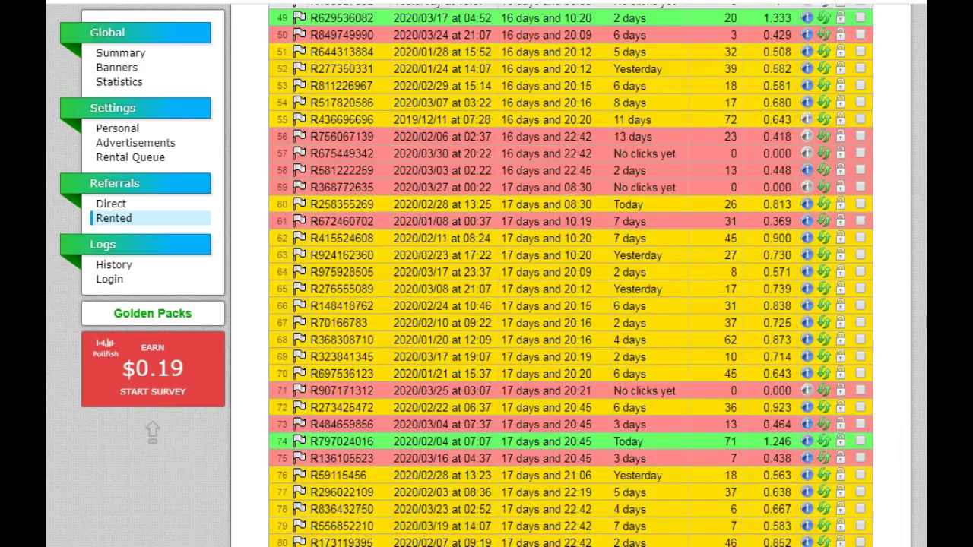
scroll(570, 305, "up", 15)
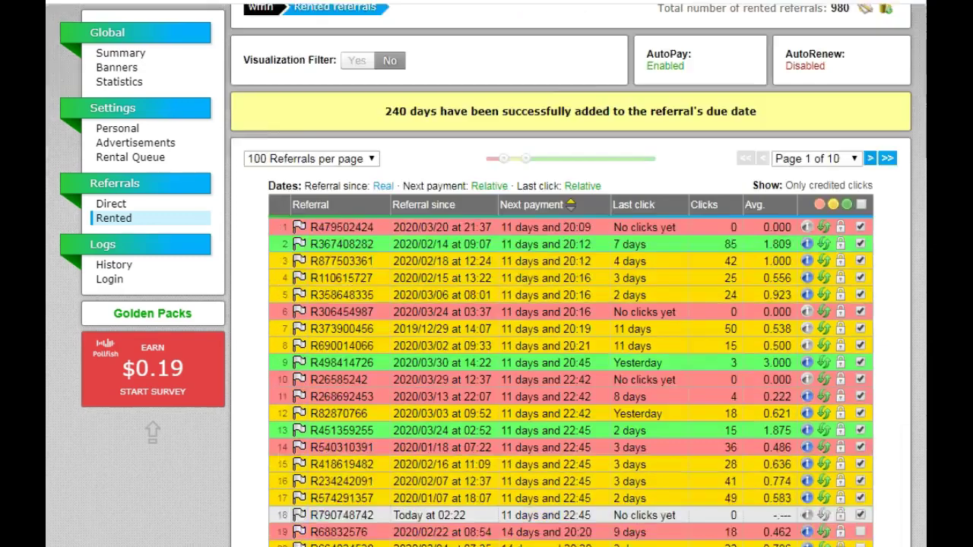
mouse_move(700, 21)
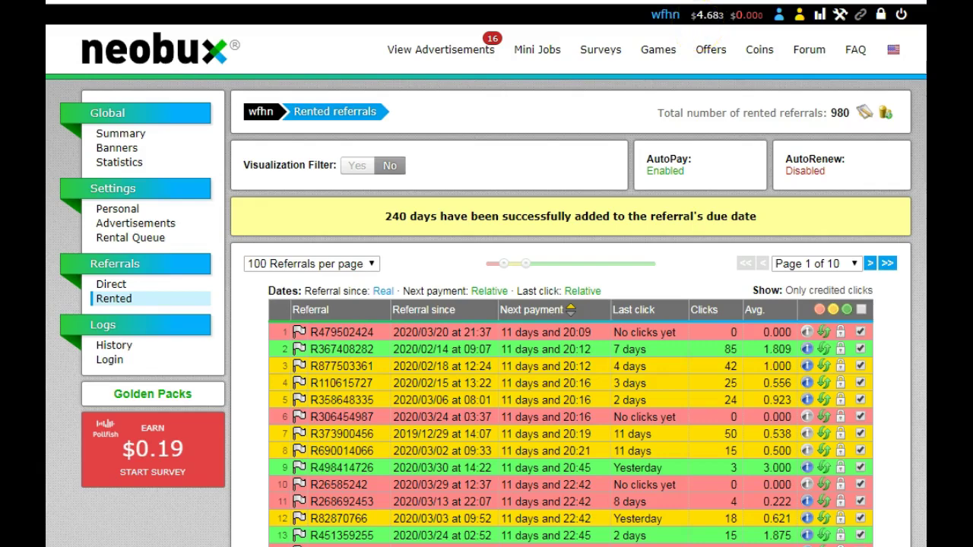
scroll(487, 274, "down", 15)
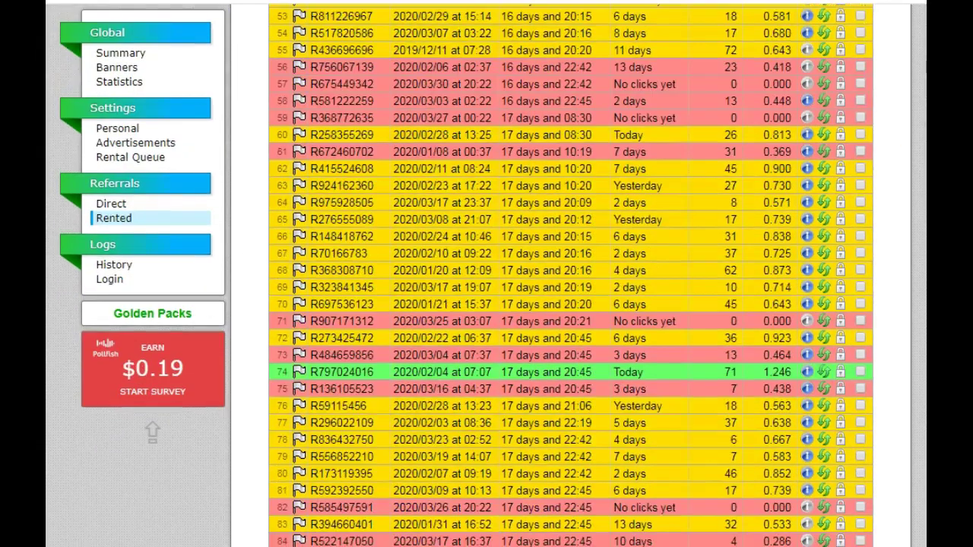
scroll(734, 426, "down", 7)
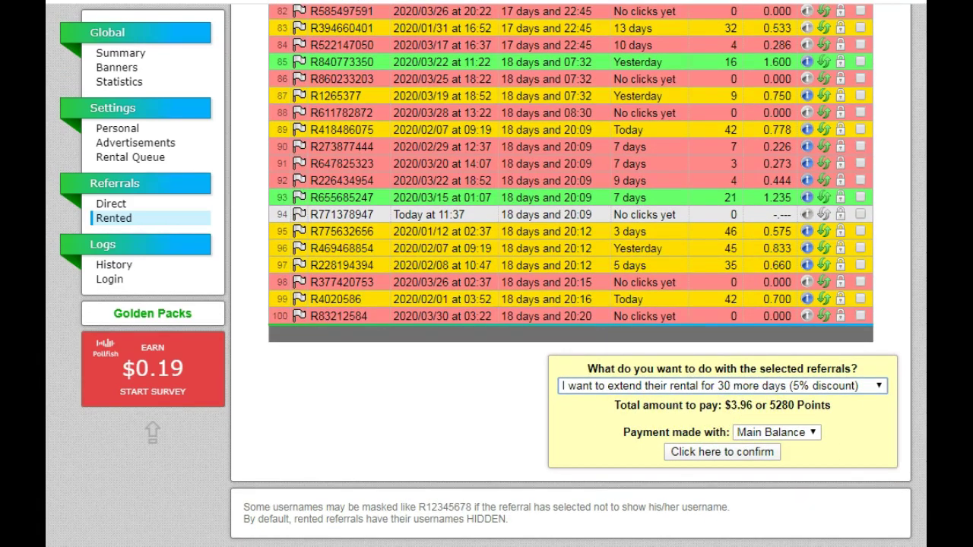
Step: Confirm the 30-day rental extension of the selected referrals, paid with the Main Balance, and review the updated Next payment entries
scroll(570, 274, "up", 15)
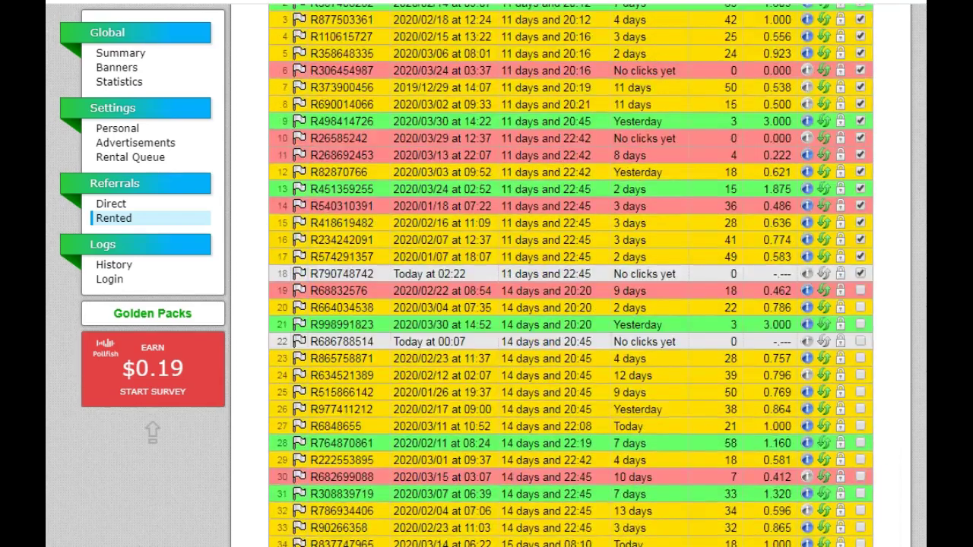
scroll(570, 274, "up", 2)
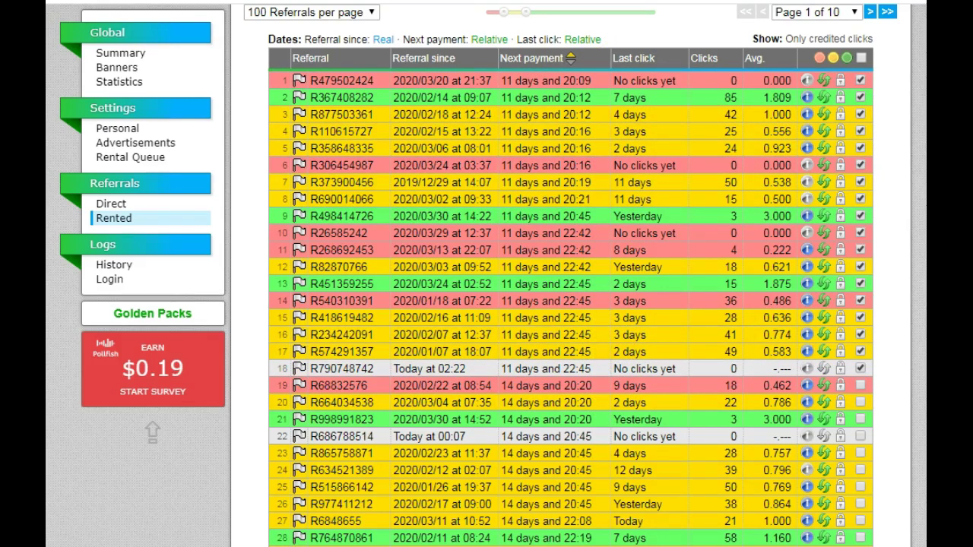
scroll(570, 304, "up", 3)
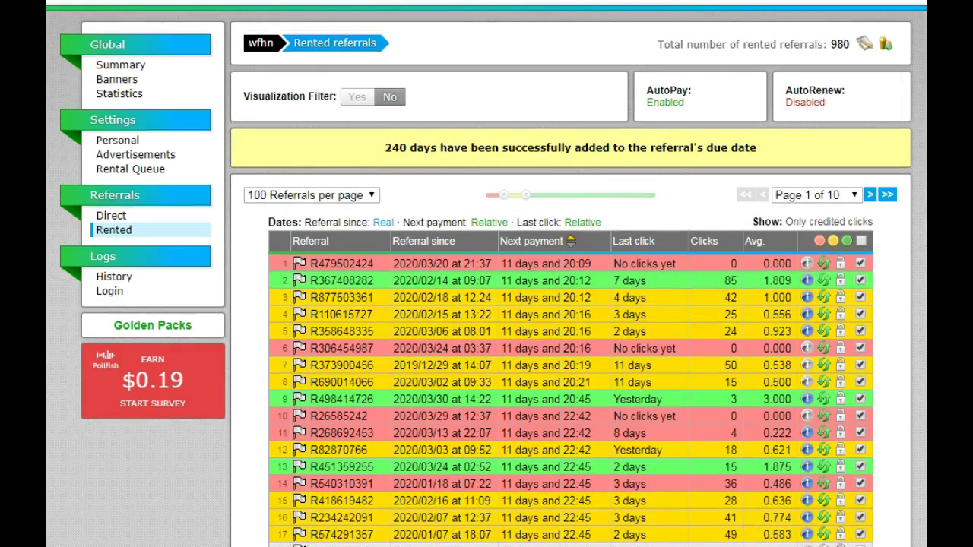
scroll(570, 304, "up", 2)
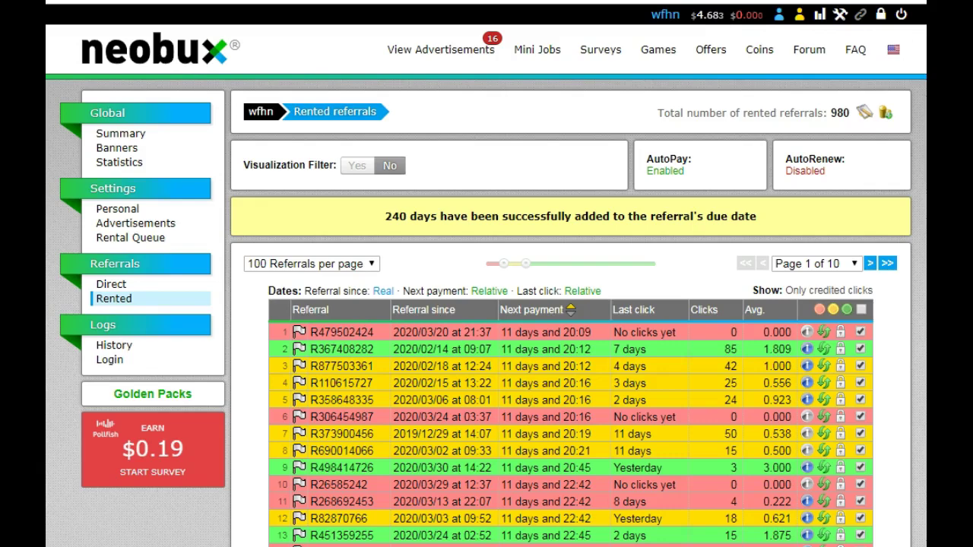
key("ctrl+a")
key("Escape")
scroll(570, 305, "down", 20)
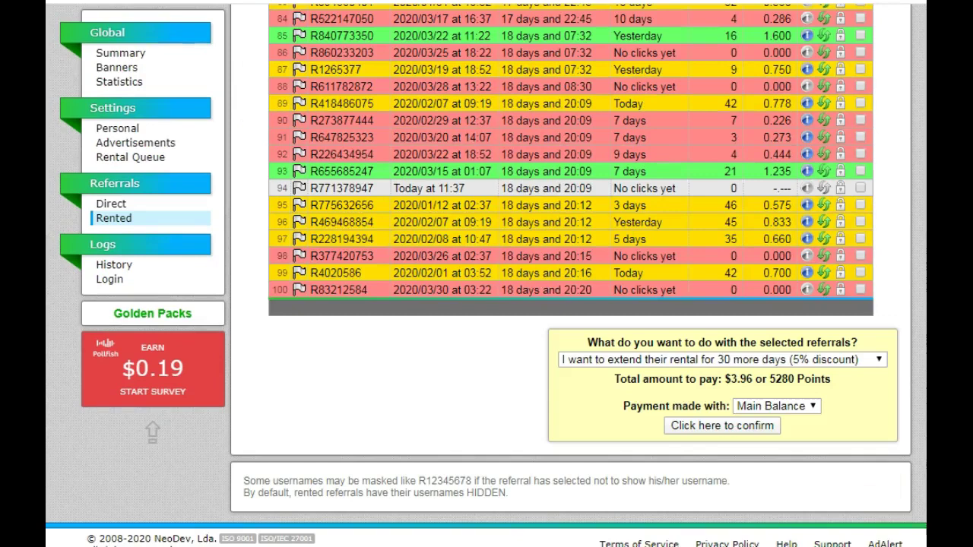
left_click(719, 427)
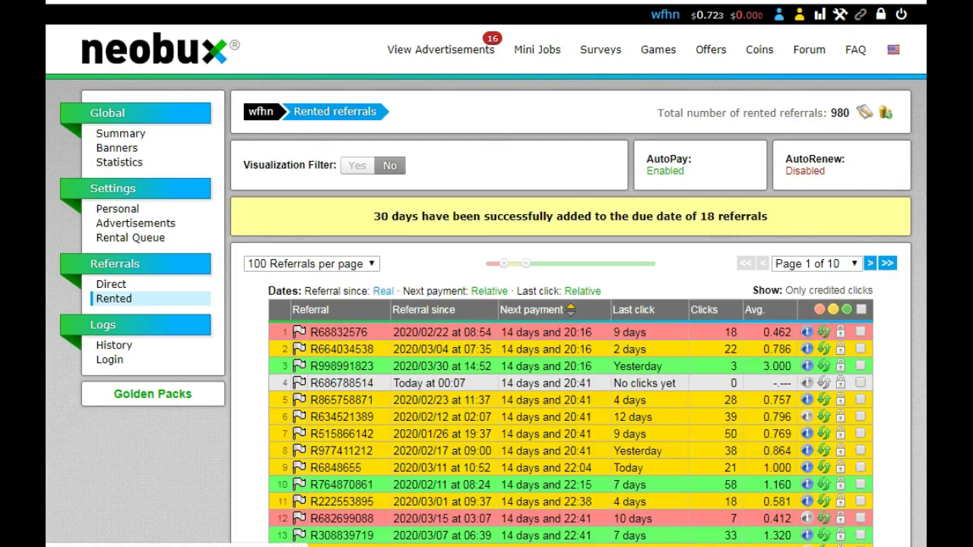
scroll(536, 130, "down", 3)
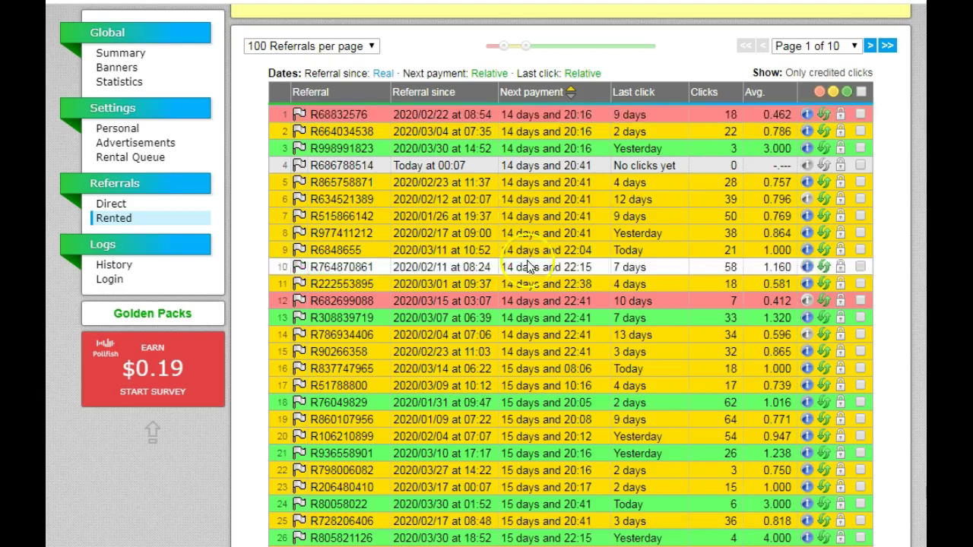
left_click(536, 152)
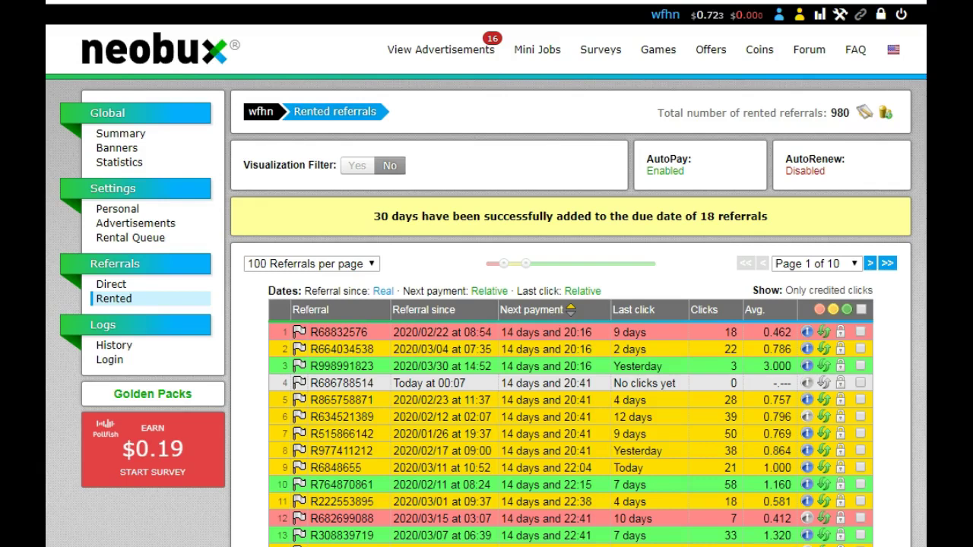
Step: Open the Surveys page and examine the rewards under Survey Opportunities and Daily Surveys
left_click(600, 51)
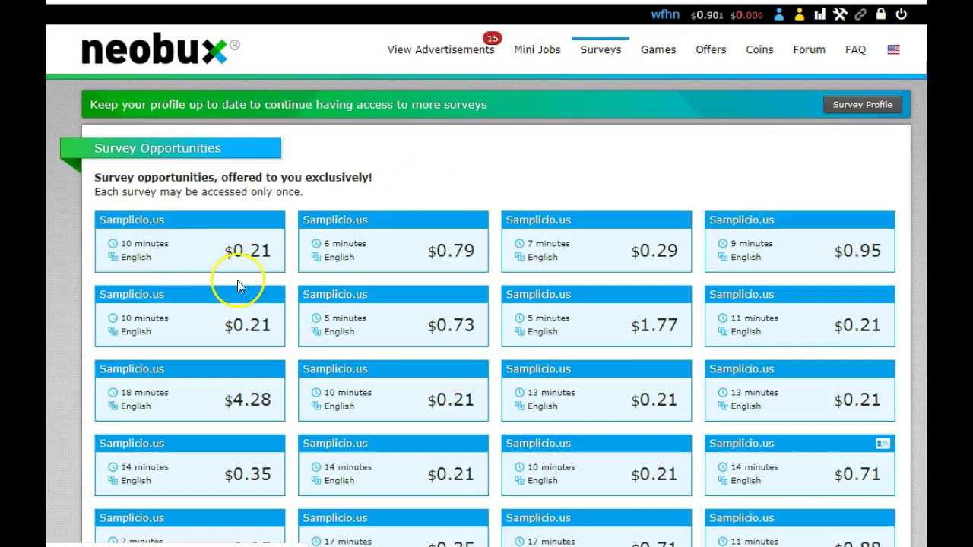
scroll(486, 274, "down", 3)
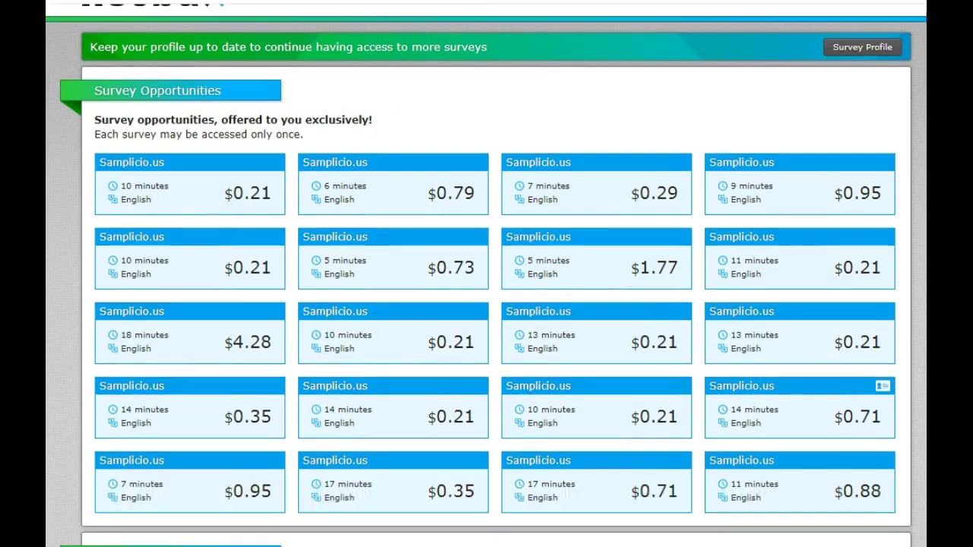
scroll(486, 274, "down", 2)
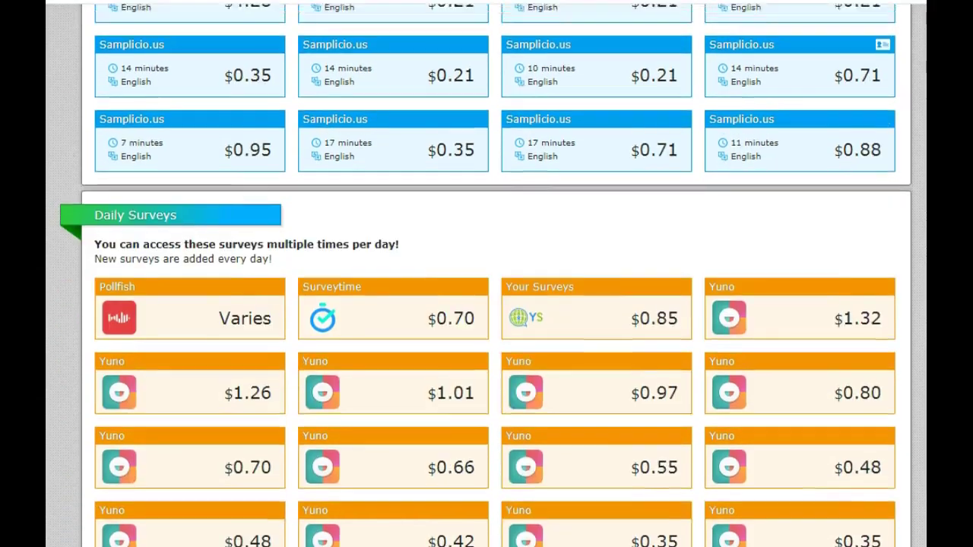
scroll(531, 108, "up", 3)
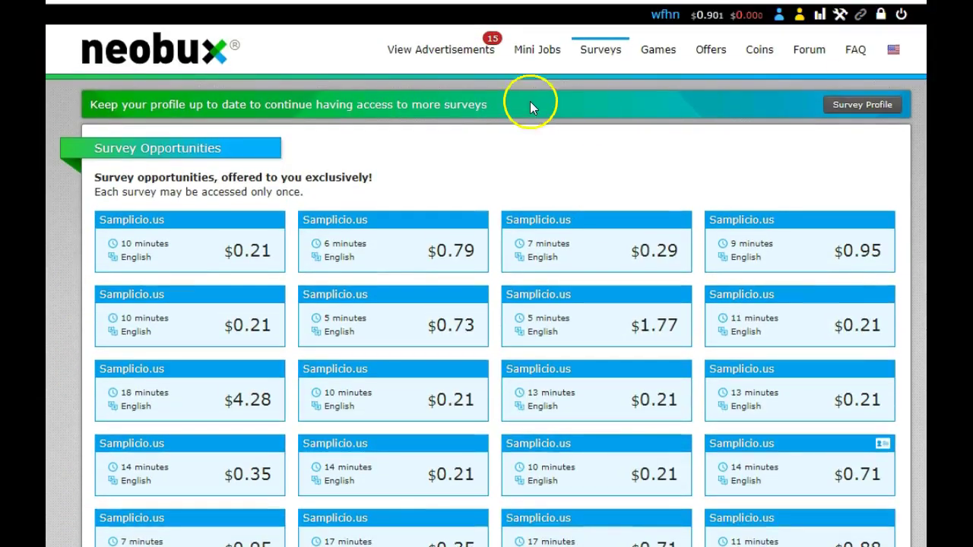
Step: View the available jobs on the Mini Jobs page and the reward, rules and limits on the Games page
left_click(537, 53)
left_click(840, 156)
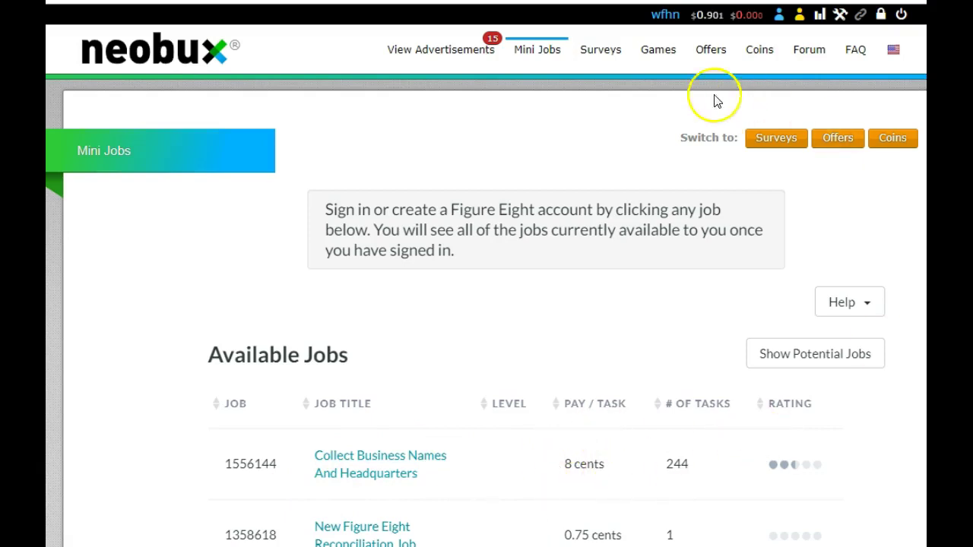
left_click(658, 53)
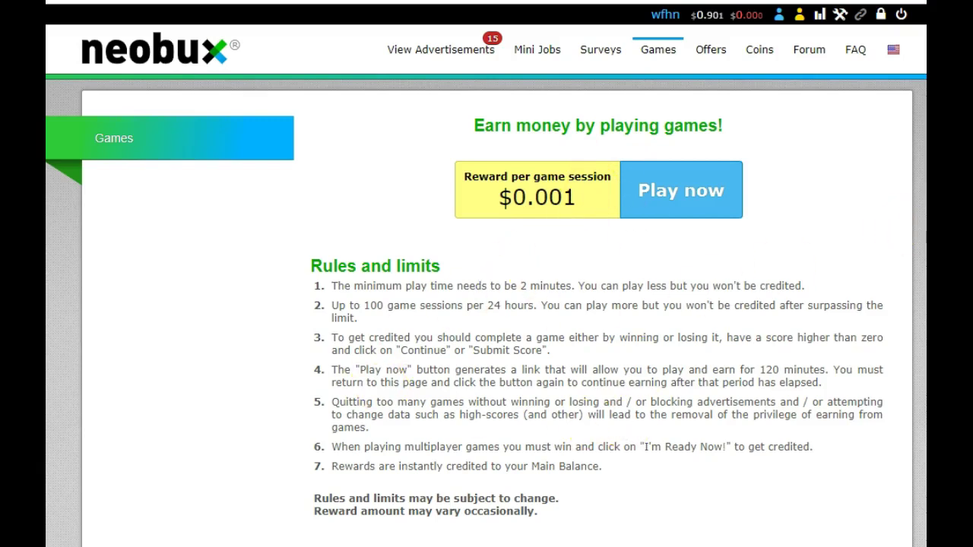
scroll(486, 304, "down", 2)
scroll(487, 304, "up", 2)
Step: View the More Quiz Time offer on the Offers page and the AdscendMedia offer wall on the Coins page
left_click(710, 51)
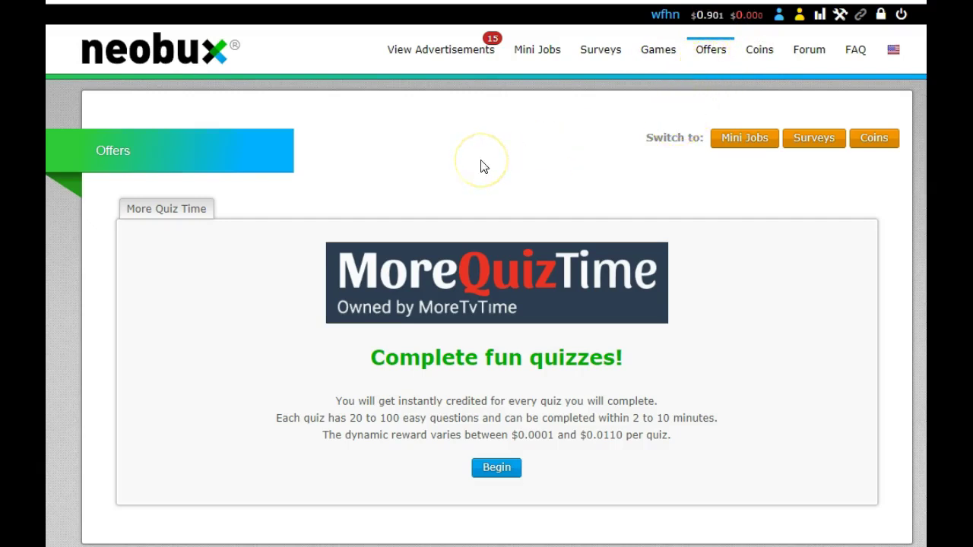
left_click(881, 148)
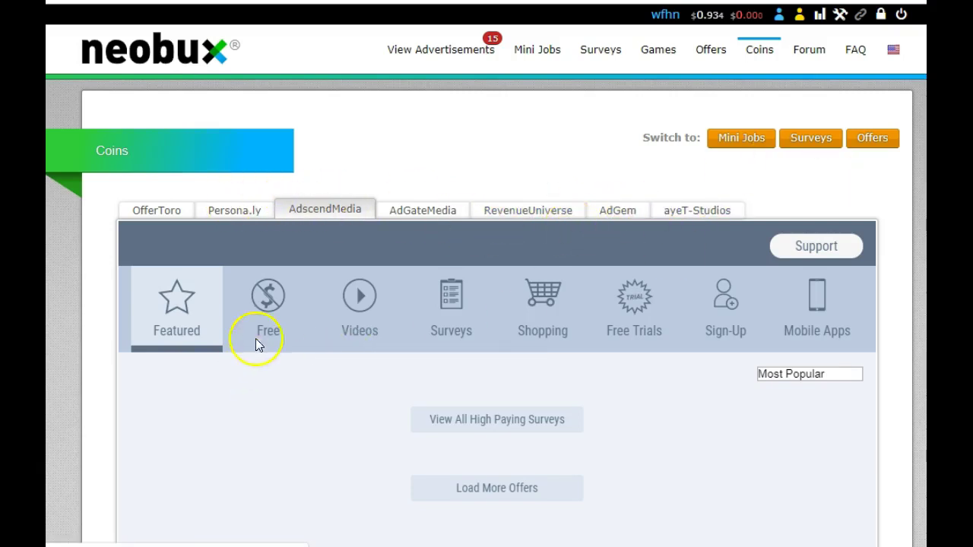
left_click(543, 318)
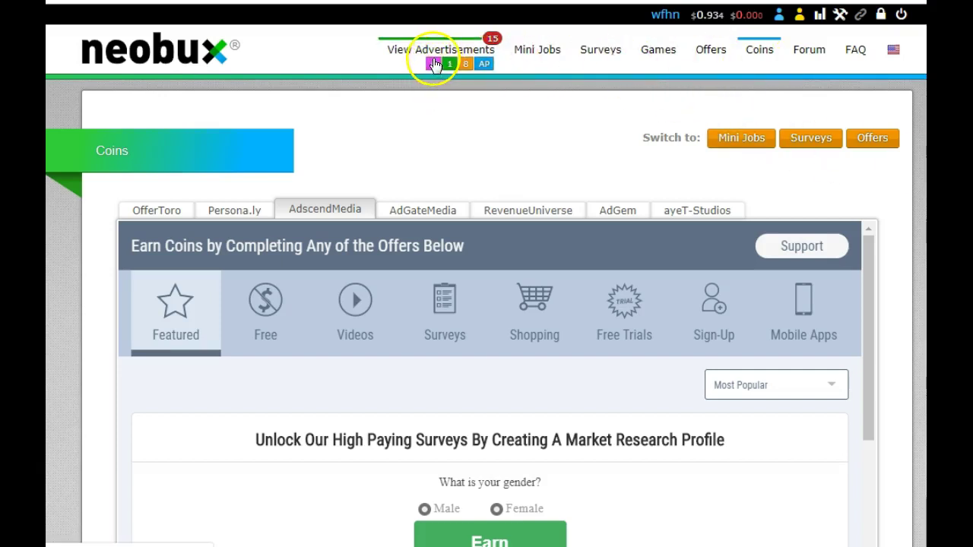
Step: Open the View Advertisements page
left_click(433, 61)
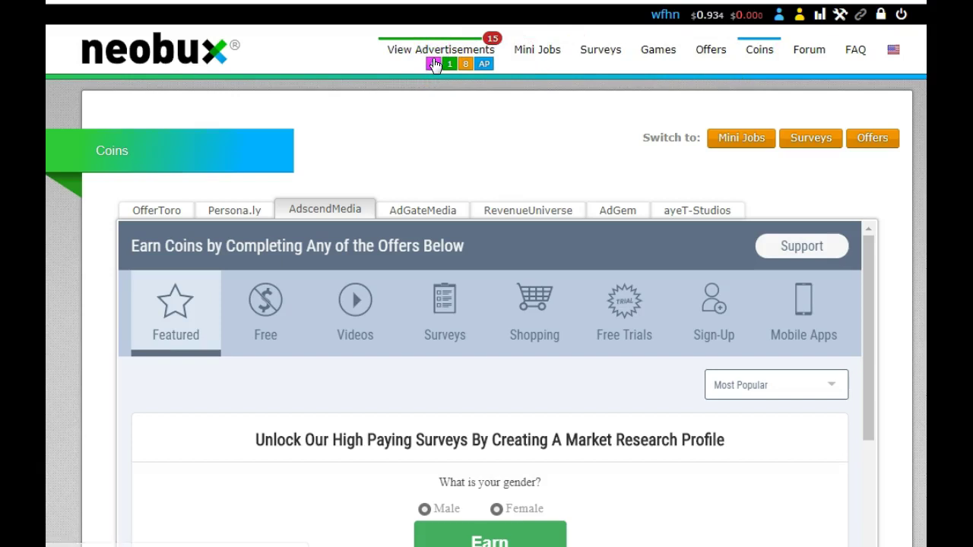